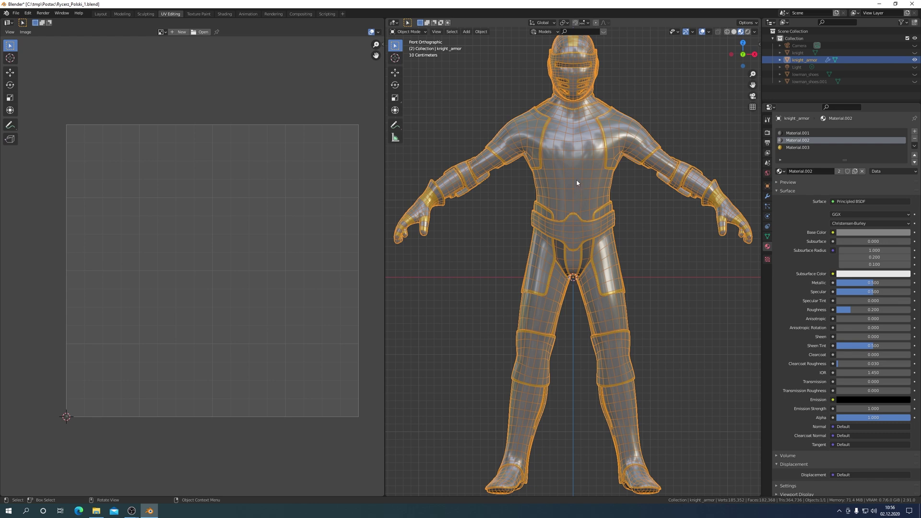
- Toggle the armor into Edit Mode and back to Object Mode
key(ctrl+Tab)
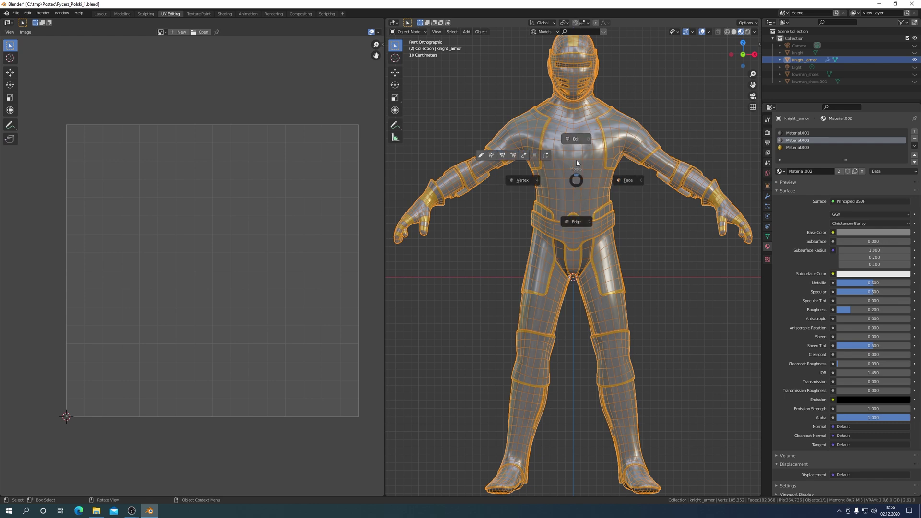
click(581, 140)
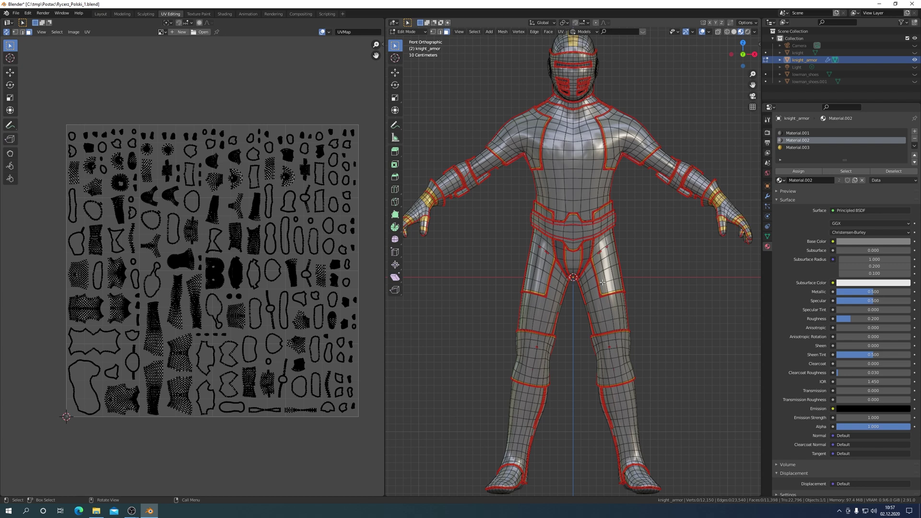
key(Tab)
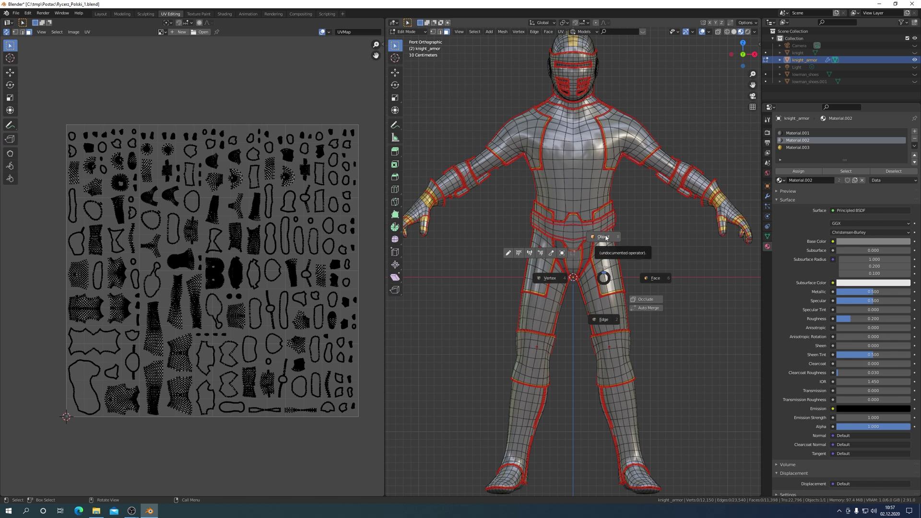
click(607, 238)
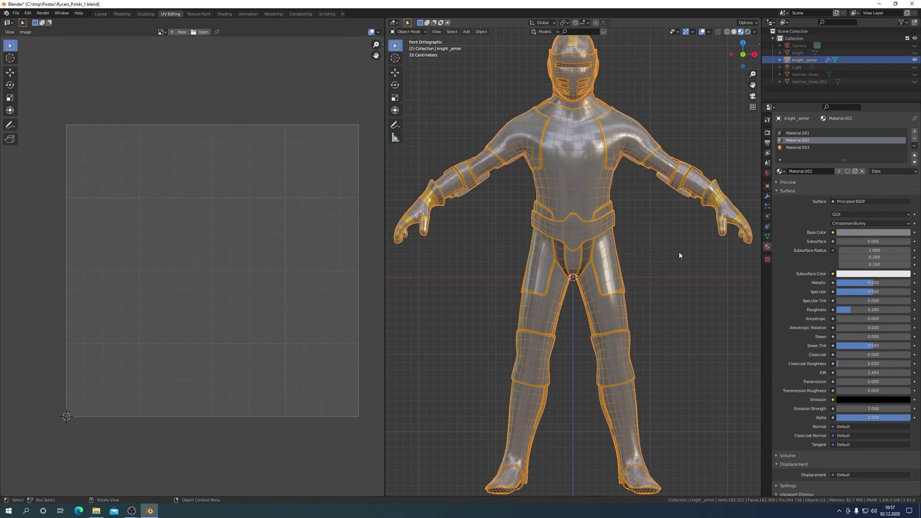
- Swap the Subdivision modifier for a Multiresolution modifier subdivided three times
click(767, 197)
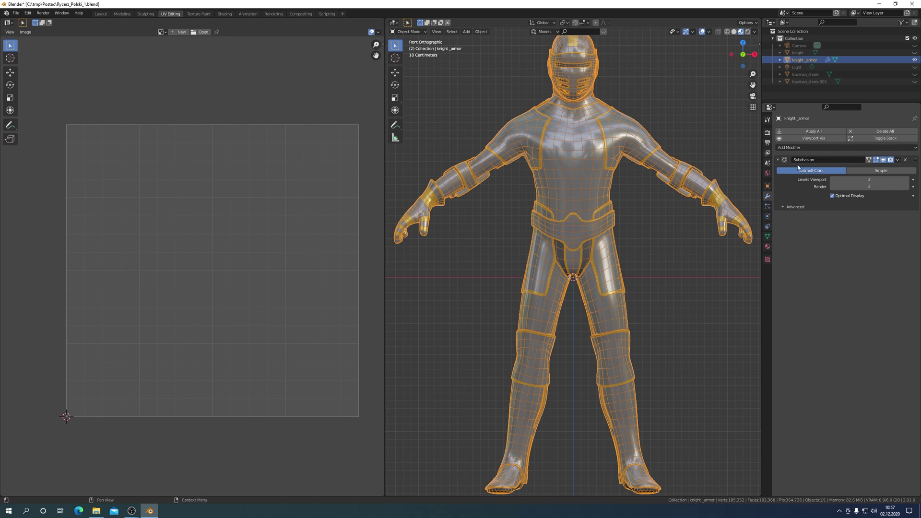
click(905, 160)
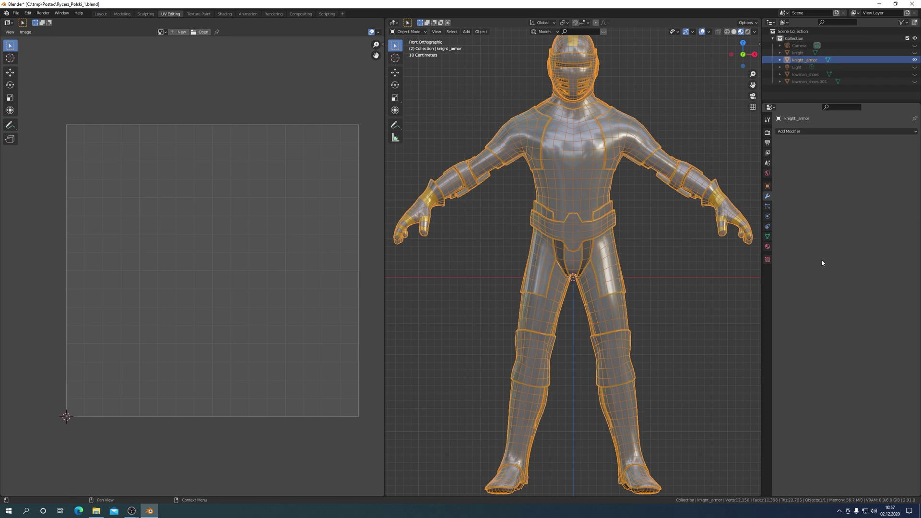
click(816, 130)
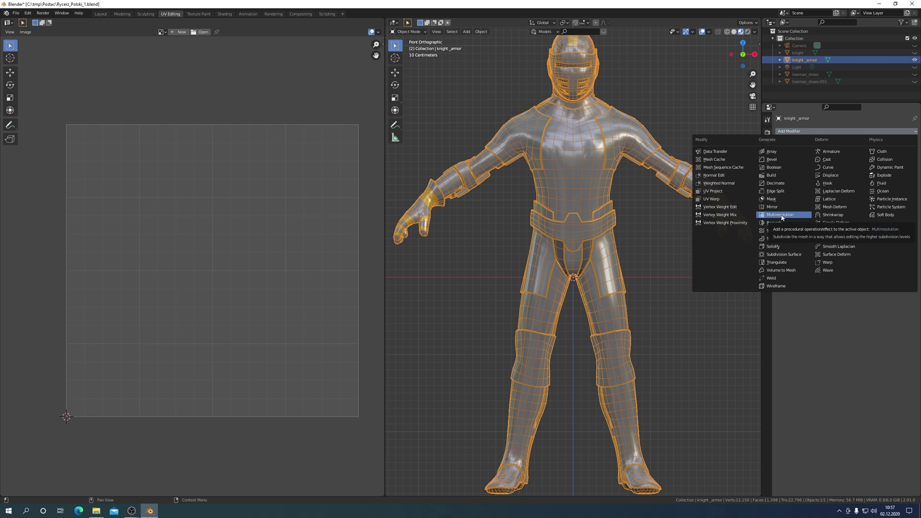
click(782, 217)
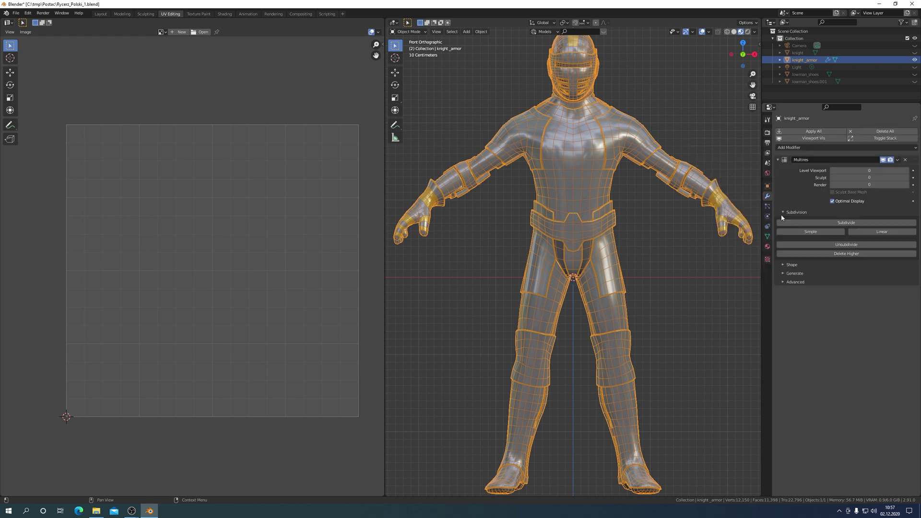
click(848, 224)
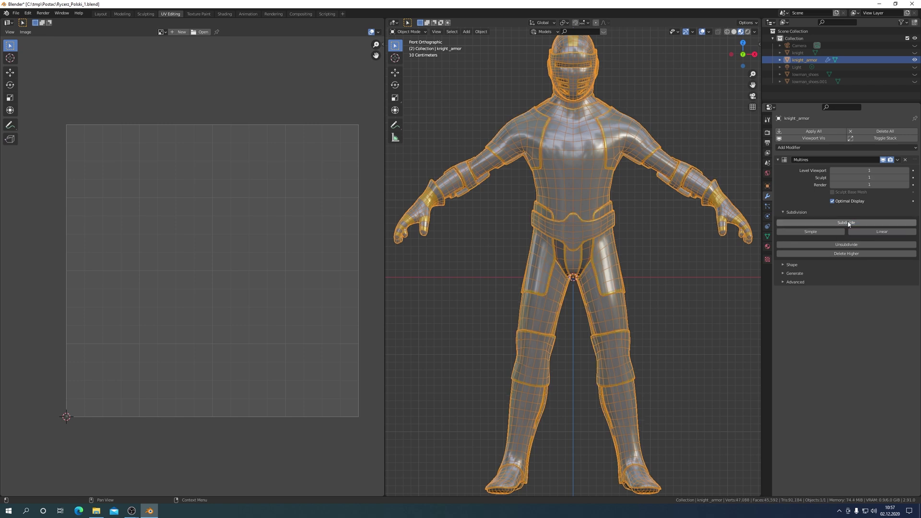
click(849, 224)
click(848, 224)
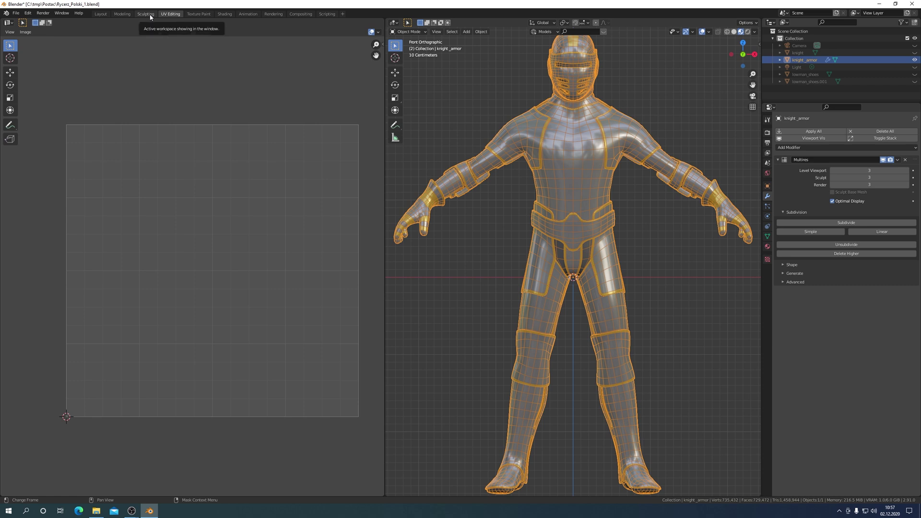
- In the Sculpting workspace's front view, initialize face sets from the armor's UV seams
click(146, 14)
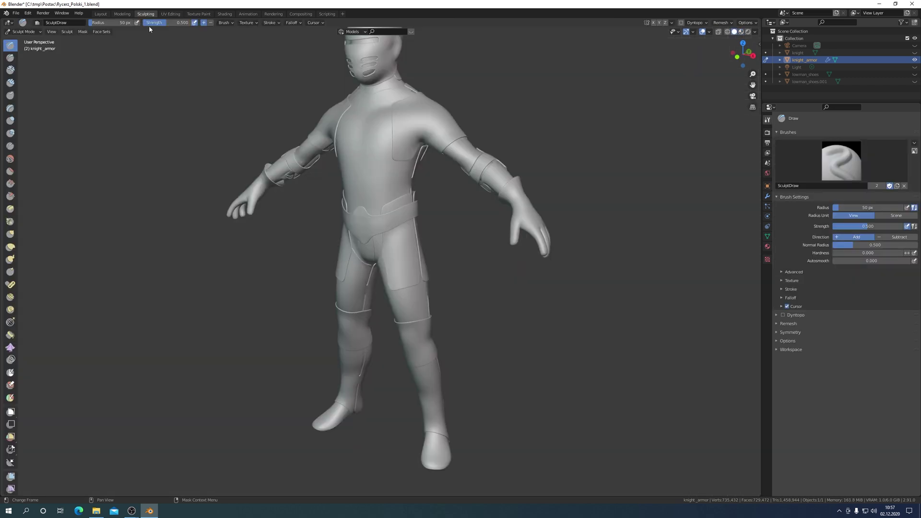
key(KP_1)
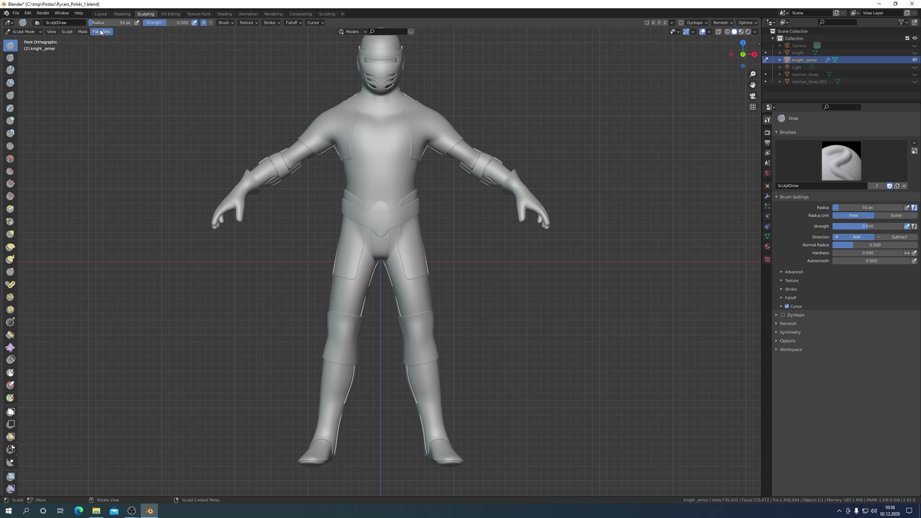
click(101, 32)
mouse_move(113, 65)
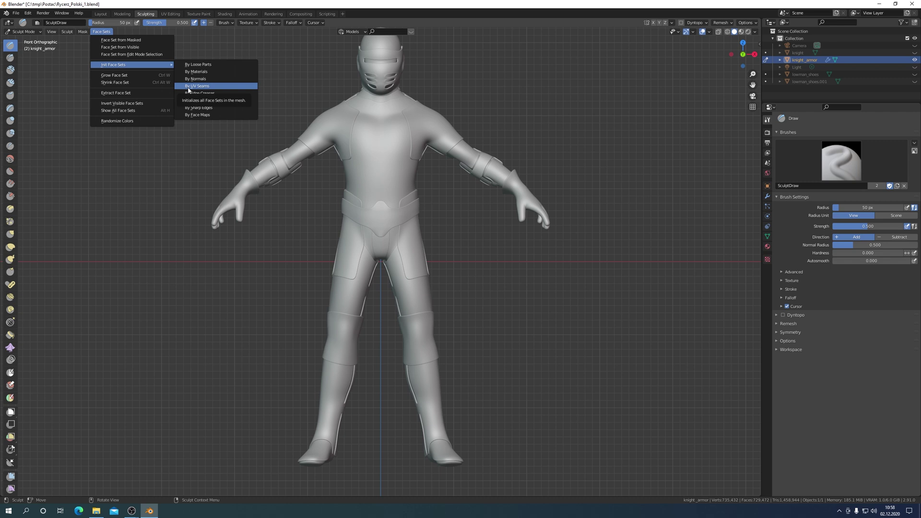
click(195, 86)
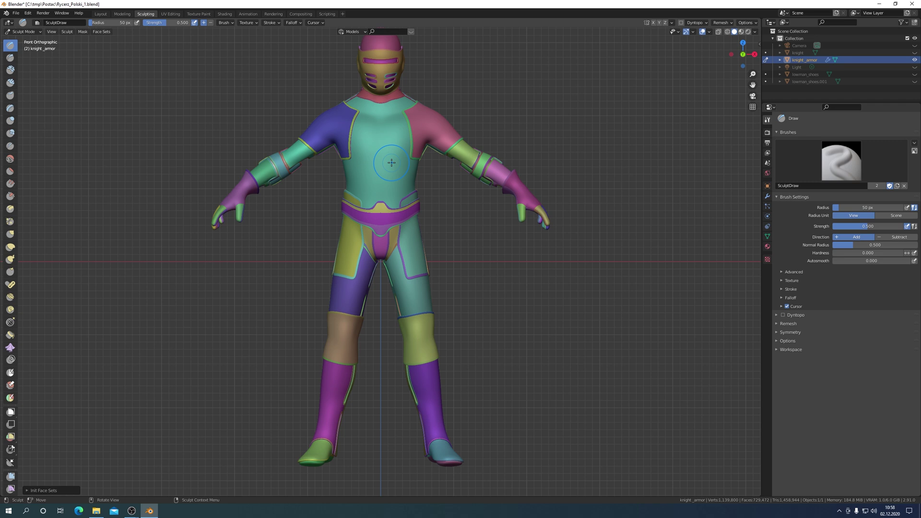
- Isolate the chest torso face set, toggling the others back once before hiding them again
key(shift+h)
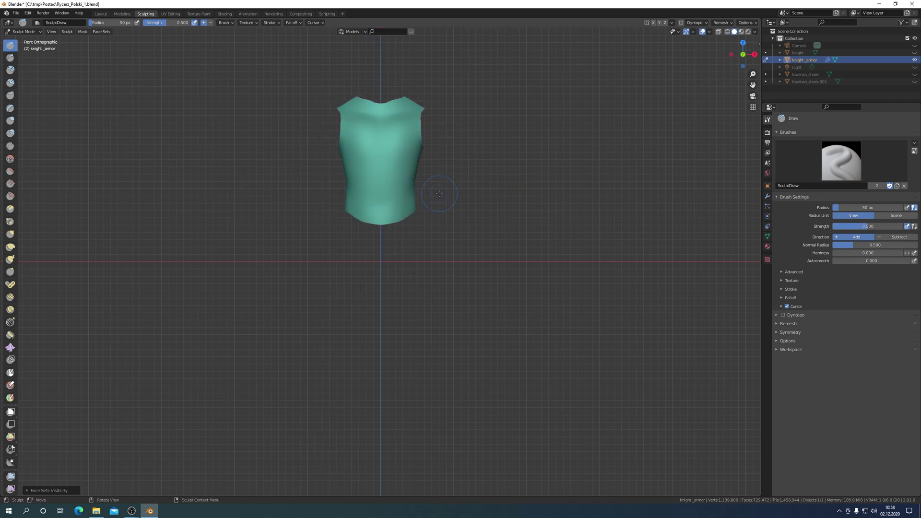
key(shift+h)
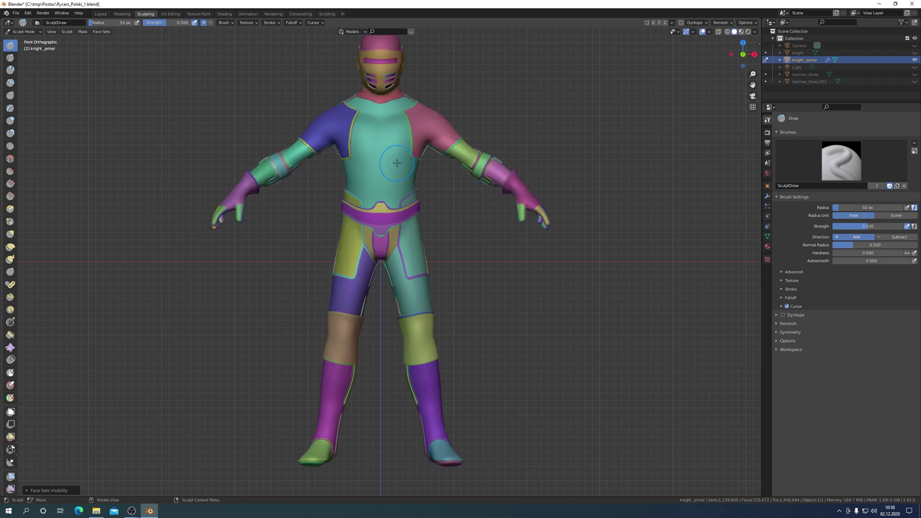
key(shift+h)
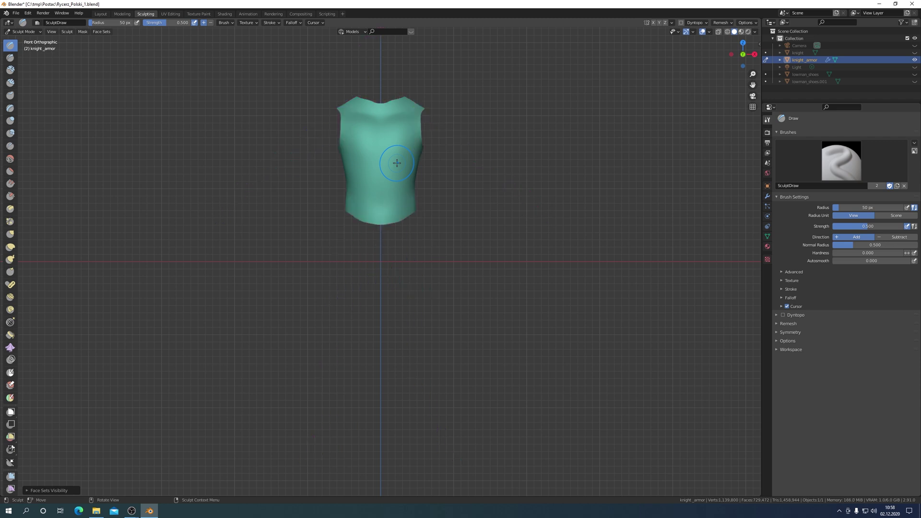
- Pan and zoom onto the torso and widen the toolbar to two columns
shift+middle_drag(446, 144, 461, 220)
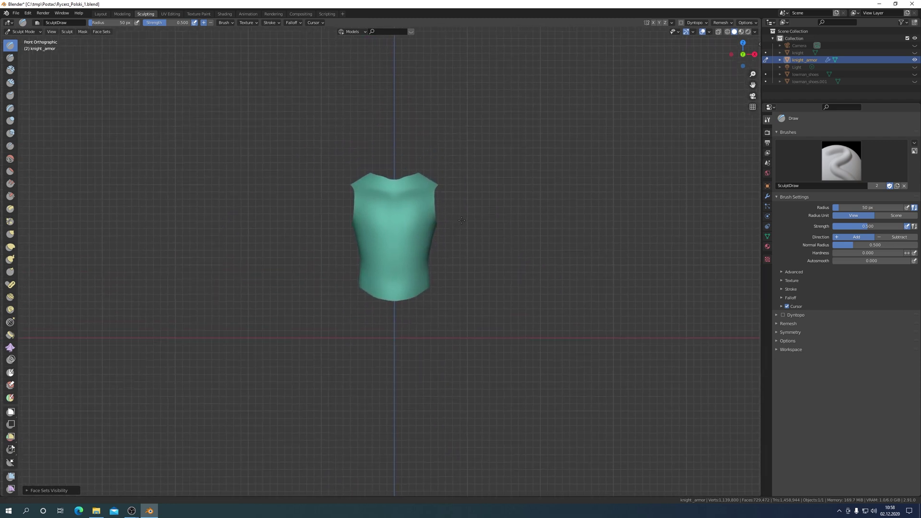
scroll(461, 221, up, 2)
scroll(470, 225, up, 2)
scroll(480, 230, up, 1)
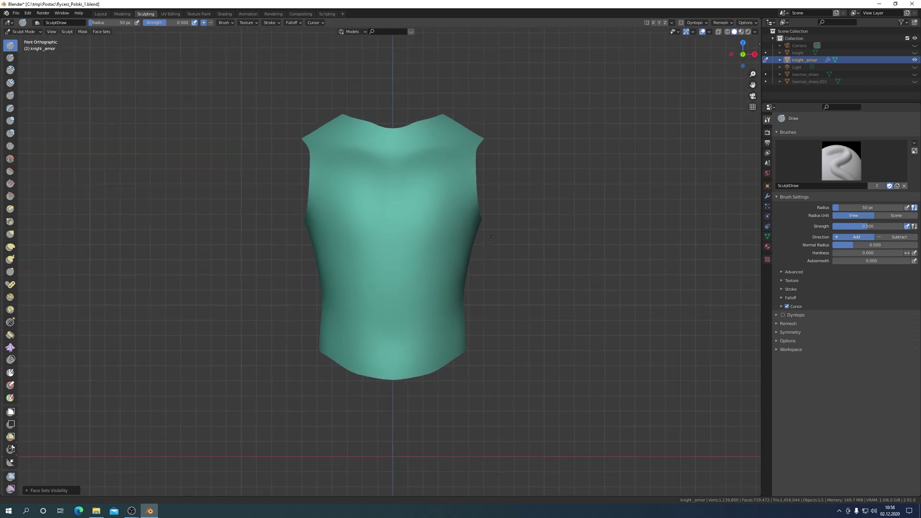
scroll(491, 236, up, 2)
shift+middle_drag(491, 233, 494, 271)
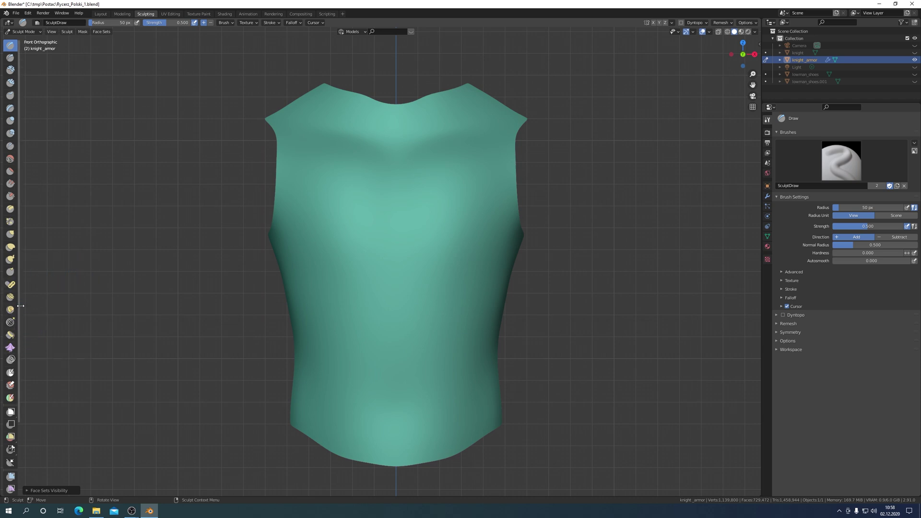
drag(20, 306, 34, 307)
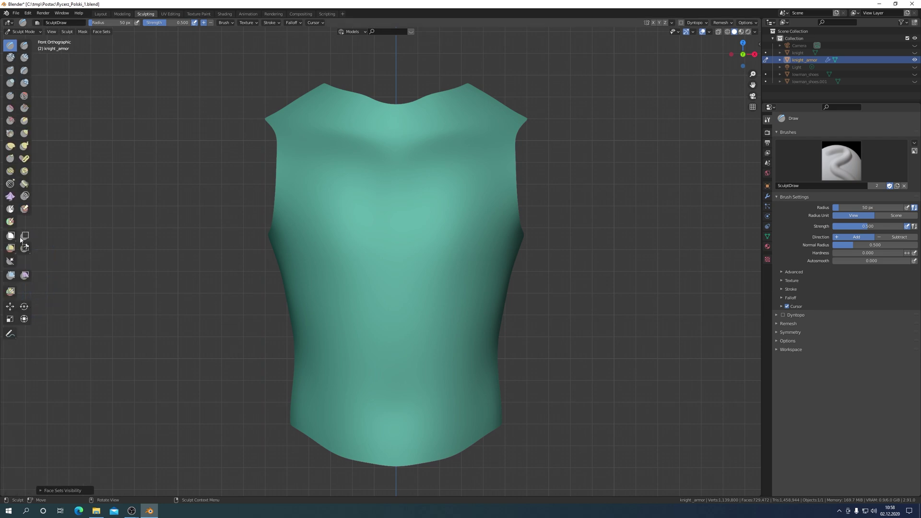
- Pick the Cloth brush, enable collision, and keep its deformation on Drag
click(10, 197)
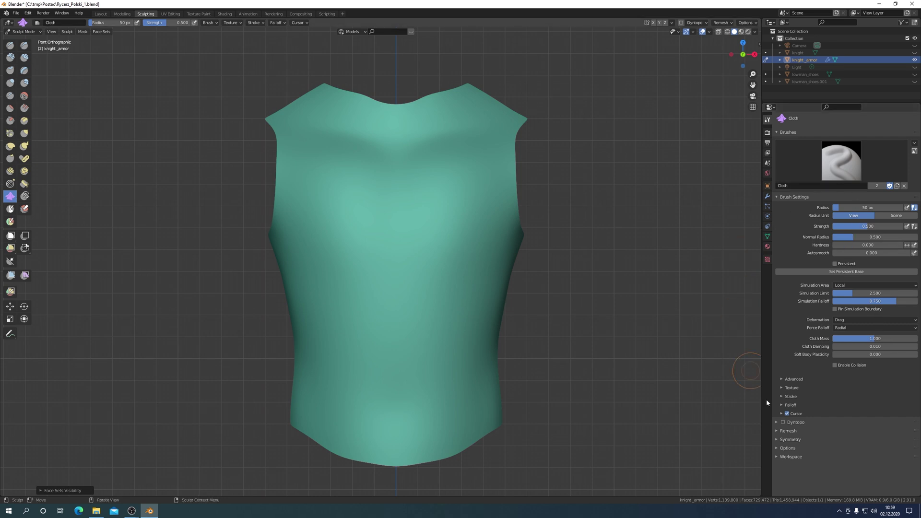
click(836, 366)
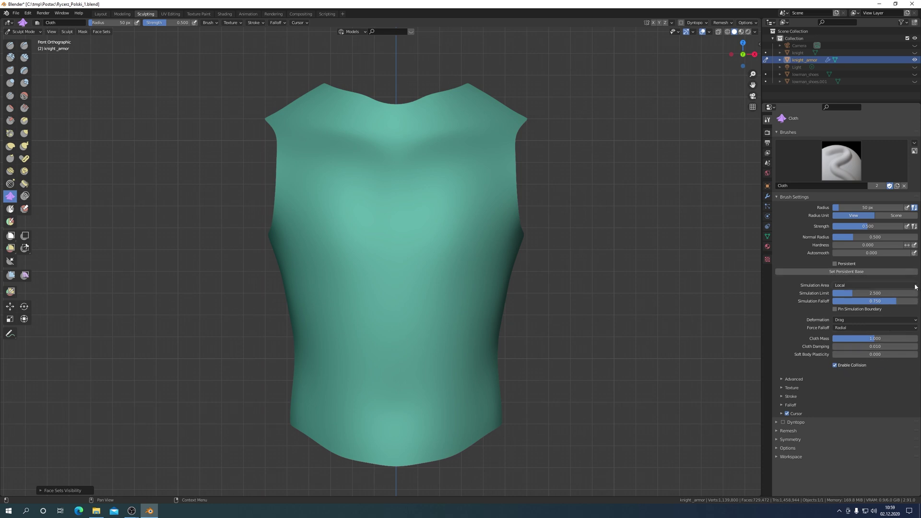
click(916, 322)
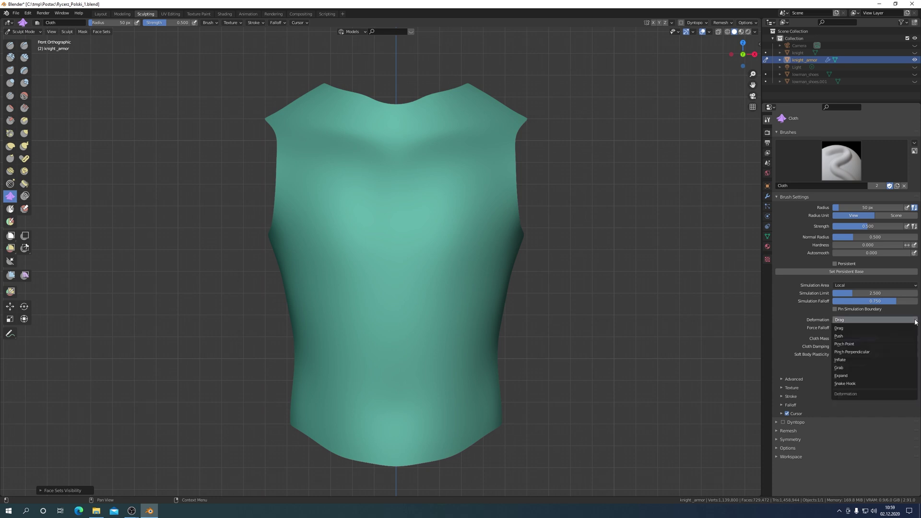
click(858, 328)
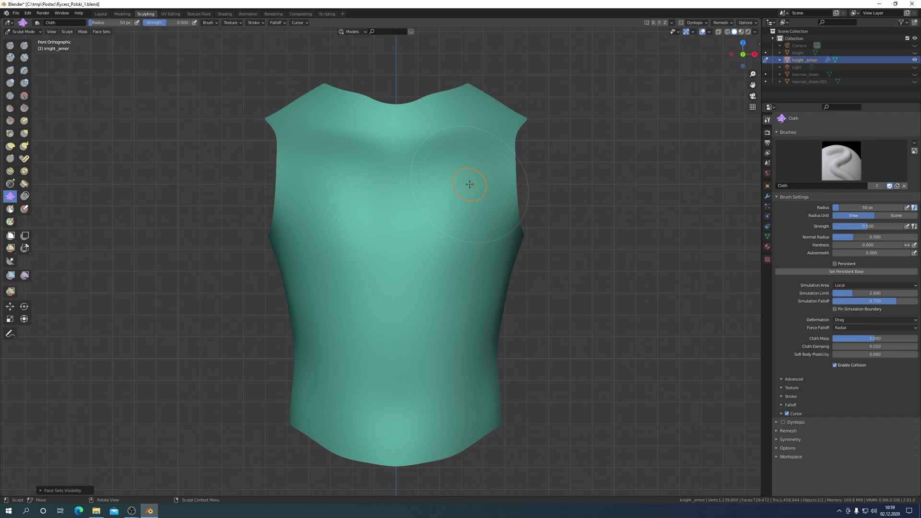
- Set the brush radius to 224 px and turn on X-axis symmetry
key(f)
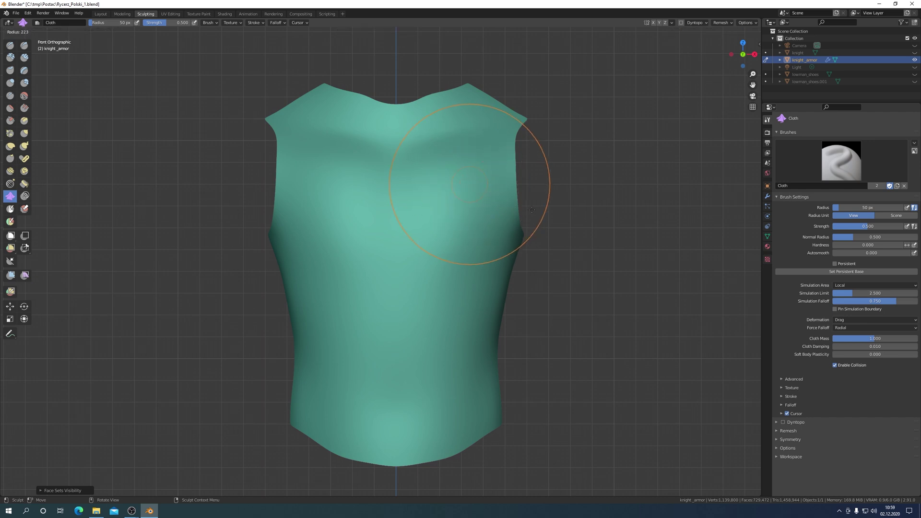
click(532, 210)
scroll(552, 207, down, 1)
scroll(552, 206, down, 1)
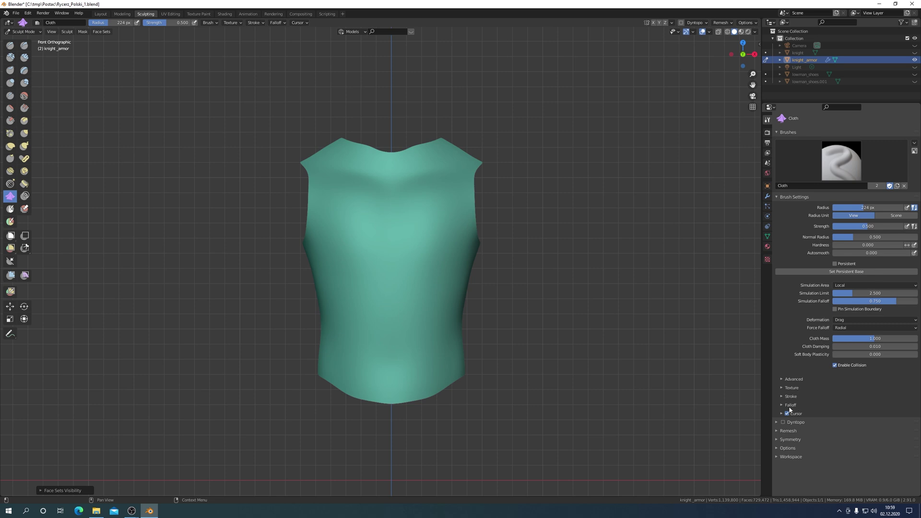
click(778, 440)
click(845, 451)
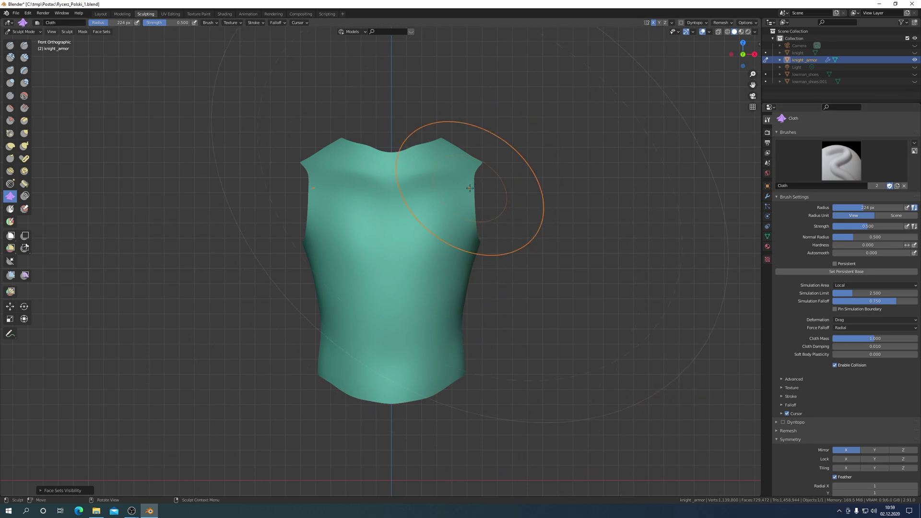
- Stroke cloth wrinkles across the torso, undo them, and redo folds on the lower torso
drag(463, 187, 446, 325)
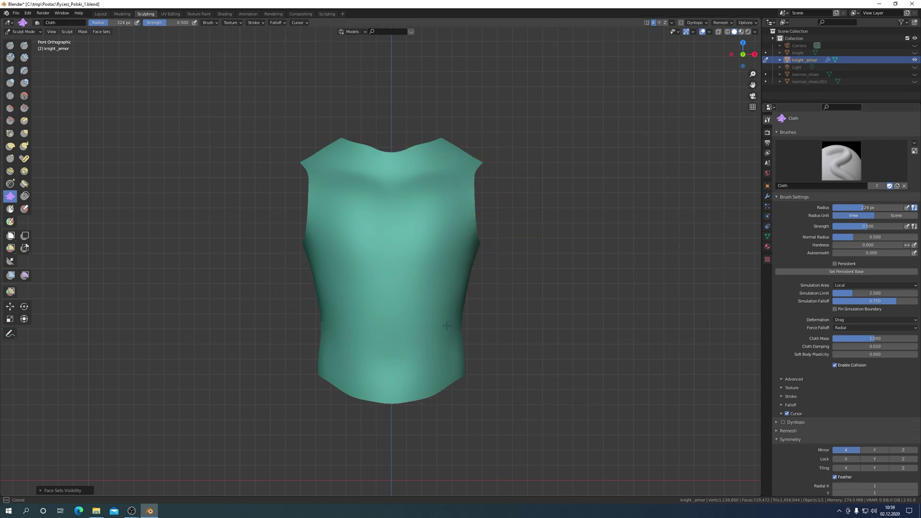
mouse_move(490, 188)
mouse_down()
mouse_move(417, 385)
mouse_move(479, 198)
mouse_move(563, 251)
mouse_up()
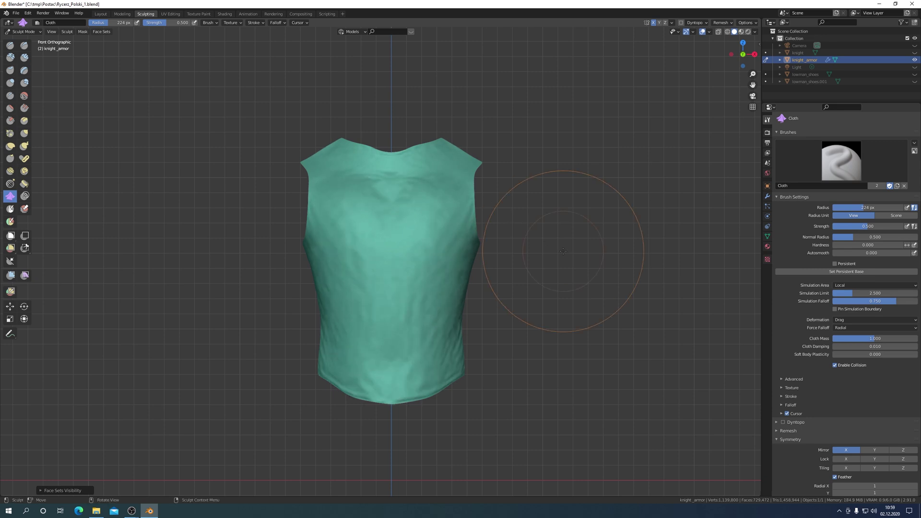
key(ctrl)
key(ctrl+z)
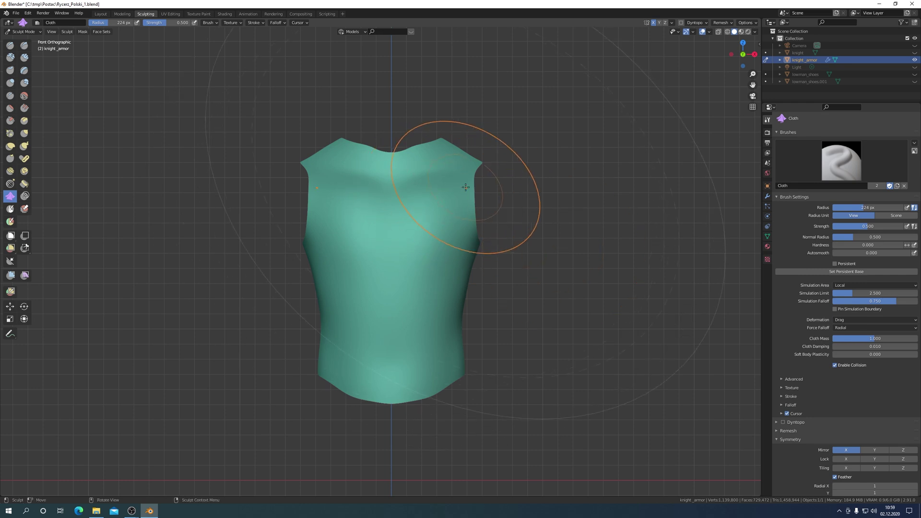
ctrl+right_drag(452, 211, 416, 359)
drag(416, 359, 413, 372)
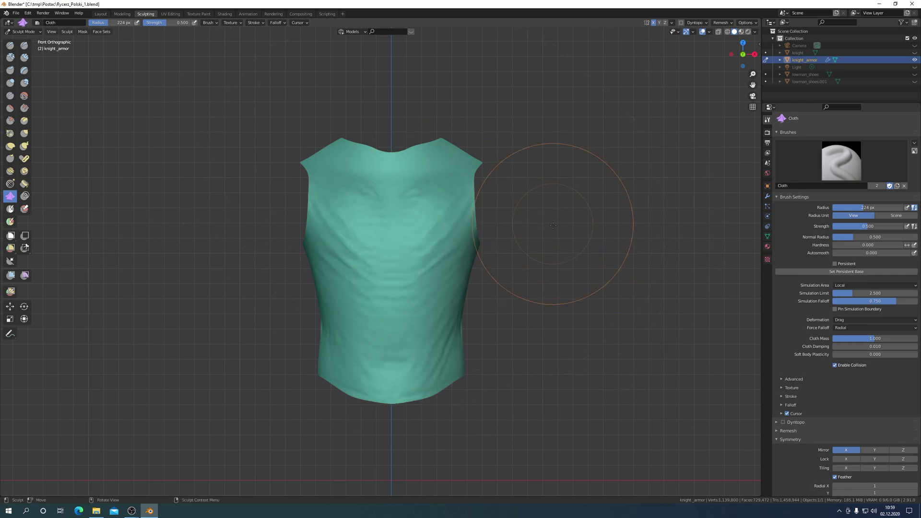
mouse_move(606, 279)
middle_down()
mouse_move(543, 292)
mouse_move(601, 292)
middle_up()
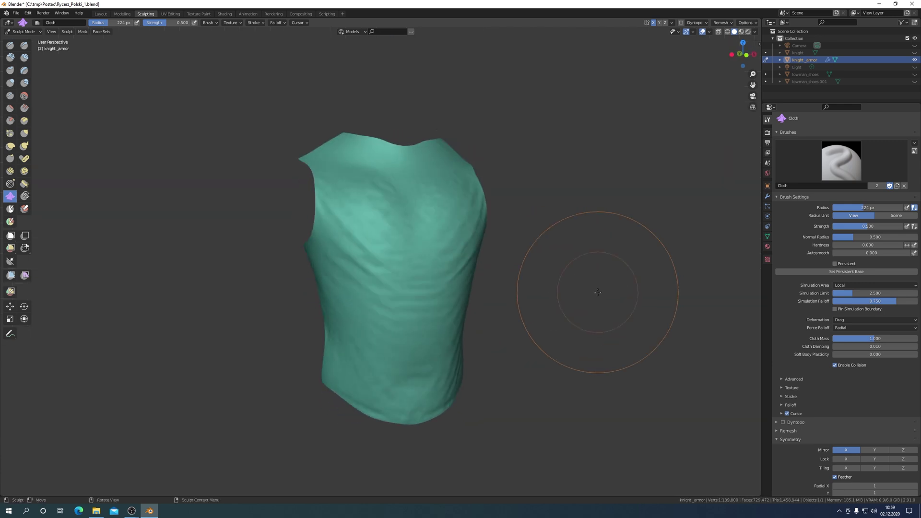
- In front view, set the cloth Simulation Area to Dynamic and Deformation to Pinch Point
key(KP_1)
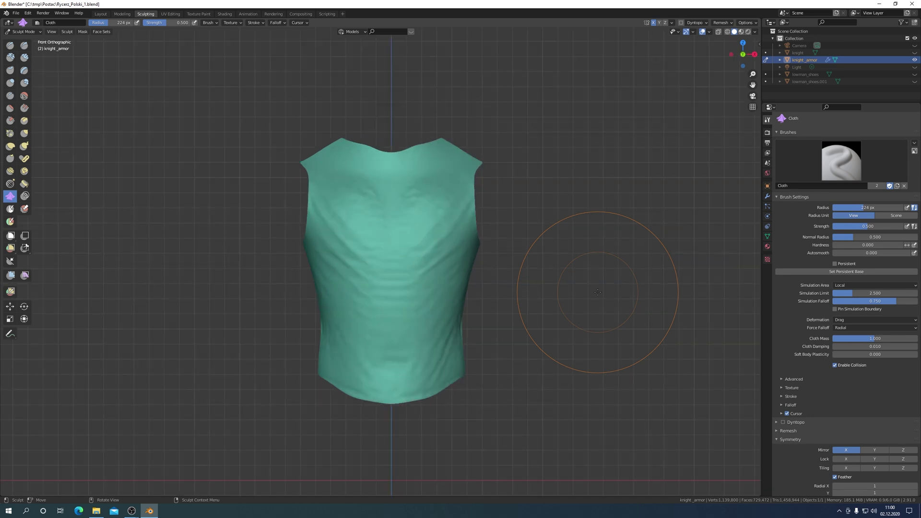
click(915, 286)
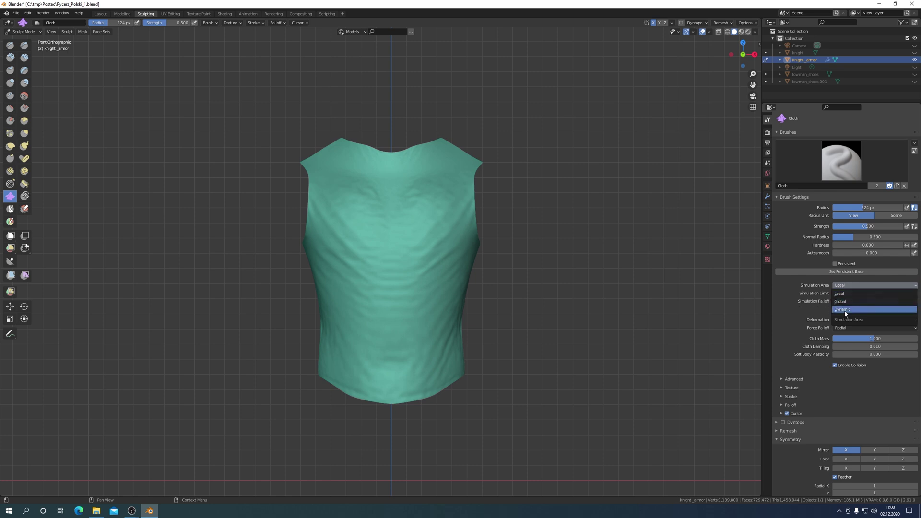
click(846, 309)
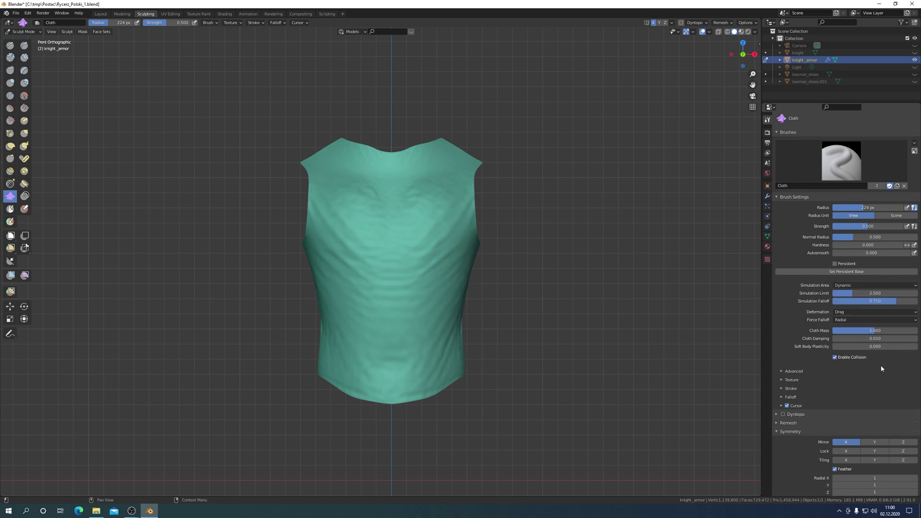
click(916, 313)
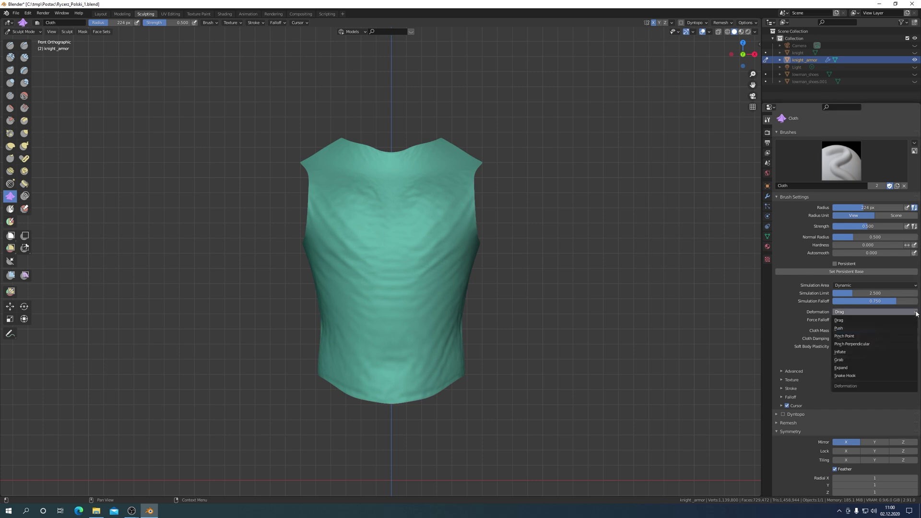
click(843, 317)
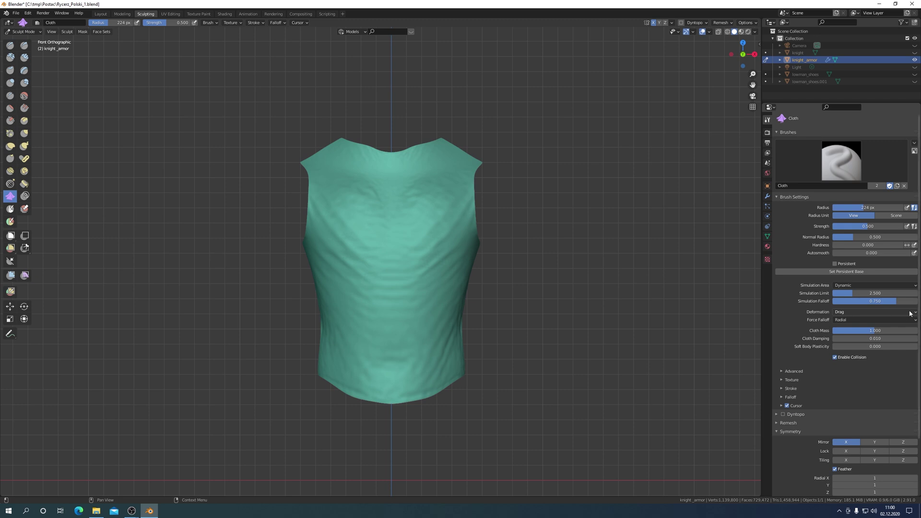
click(846, 313)
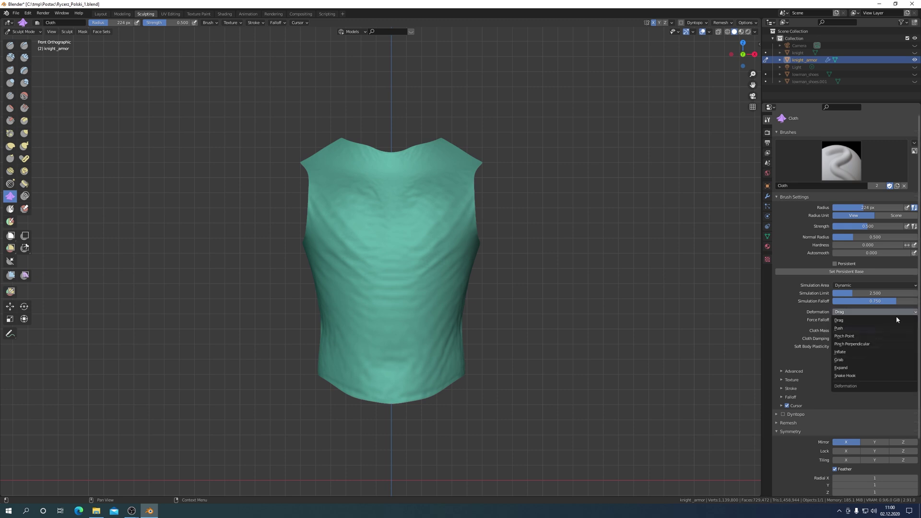
click(845, 337)
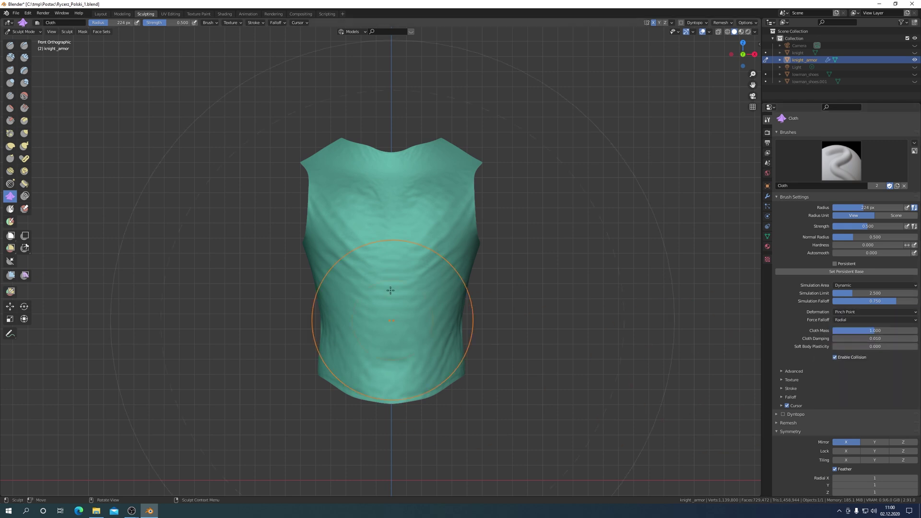
- Pinch wrinkles into the middle and lower-right torso, then unhide all face sets
mouse_move(391, 290)
mouse_down()
mouse_move(448, 208)
mouse_move(466, 197)
mouse_up()
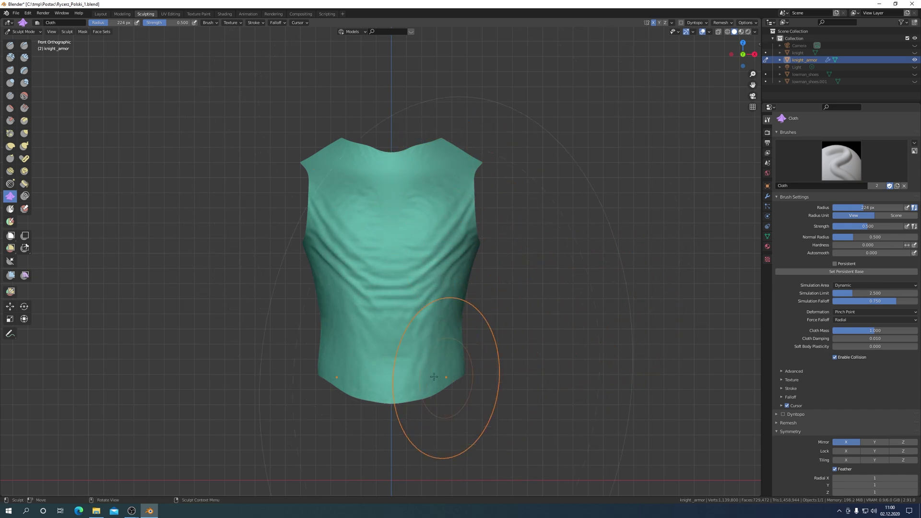
mouse_move(423, 379)
mouse_down()
mouse_move(387, 425)
mouse_move(413, 422)
mouse_up()
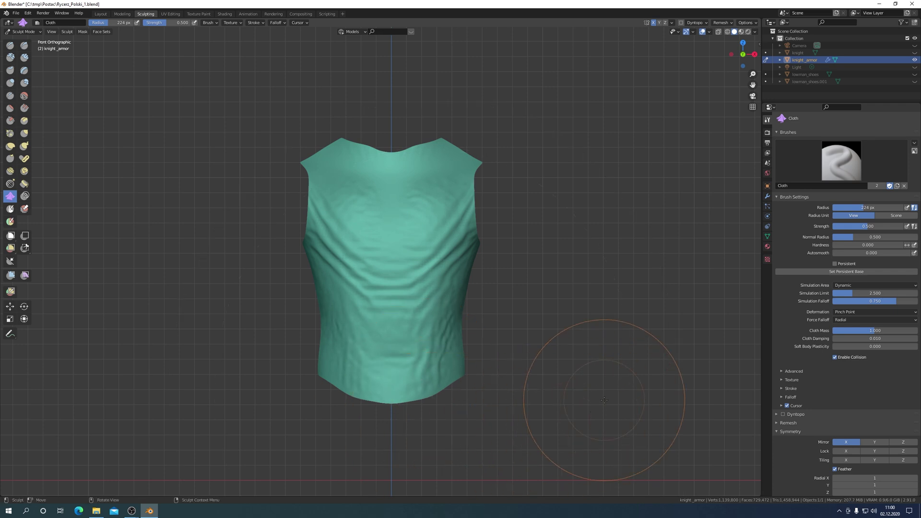
mouse_move(597, 409)
middle_down()
mouse_move(566, 391)
mouse_move(580, 378)
mouse_move(627, 381)
mouse_move(590, 375)
middle_up()
key(alt+h)
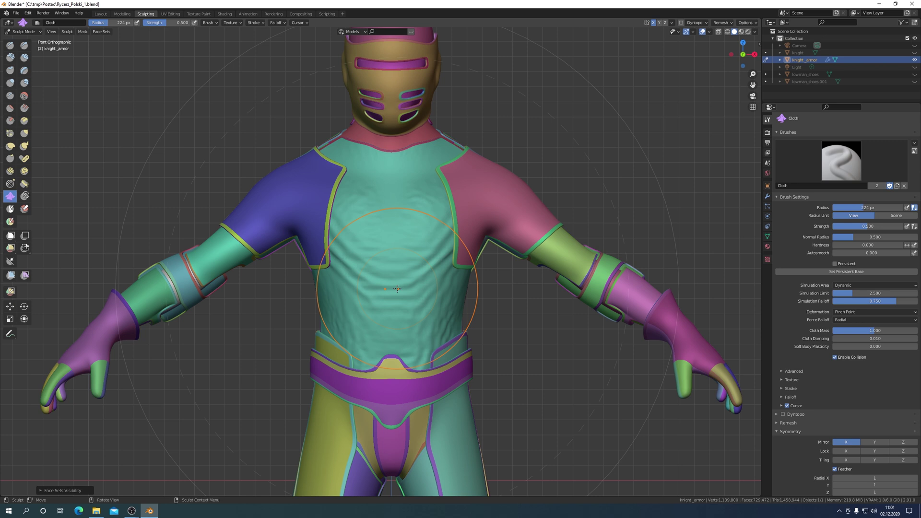
- In UV Editing, select the linked torso piece from a chest face and unwrap it
click(172, 14)
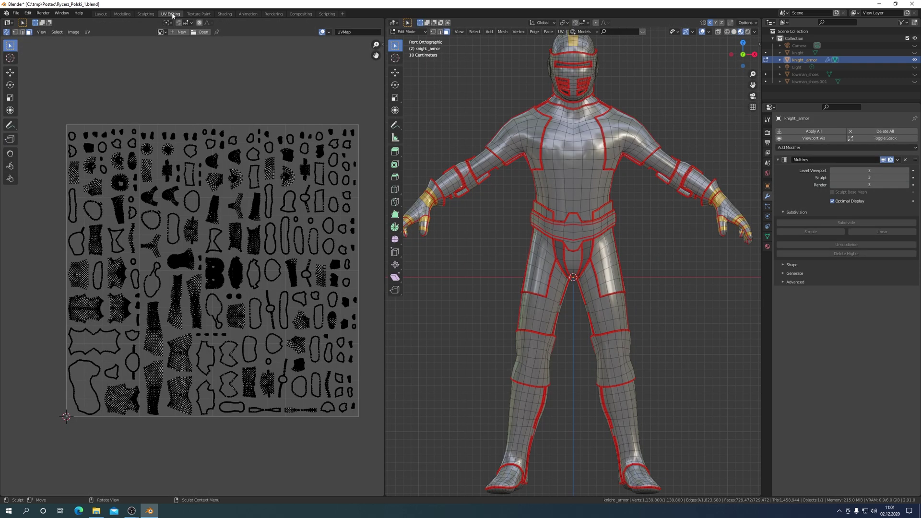
click(580, 177)
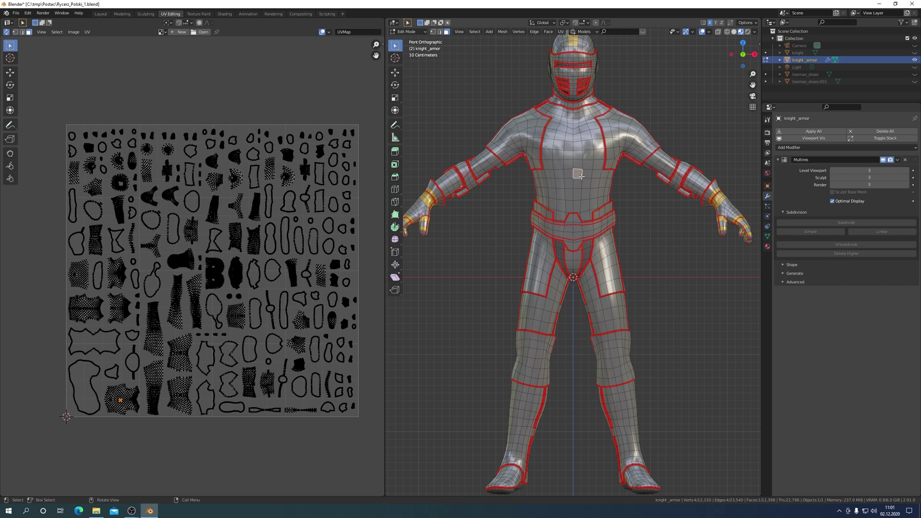
key(l)
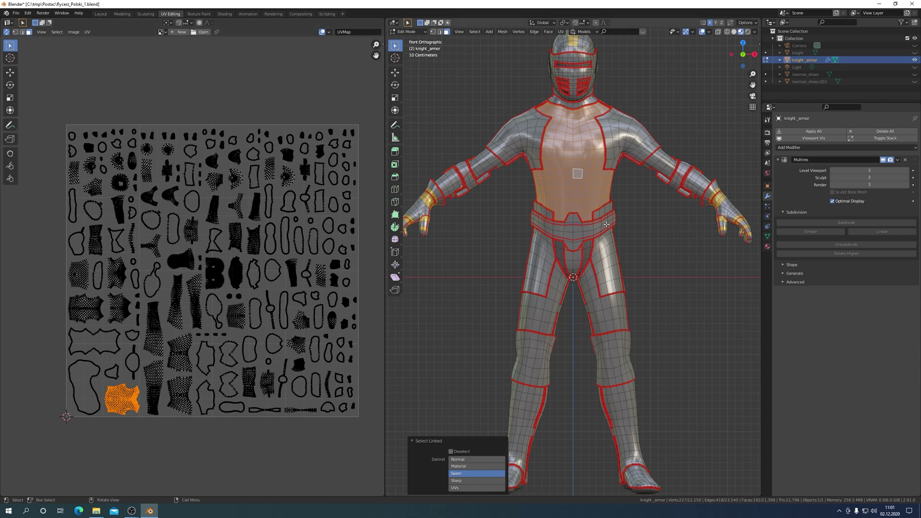
key(u)
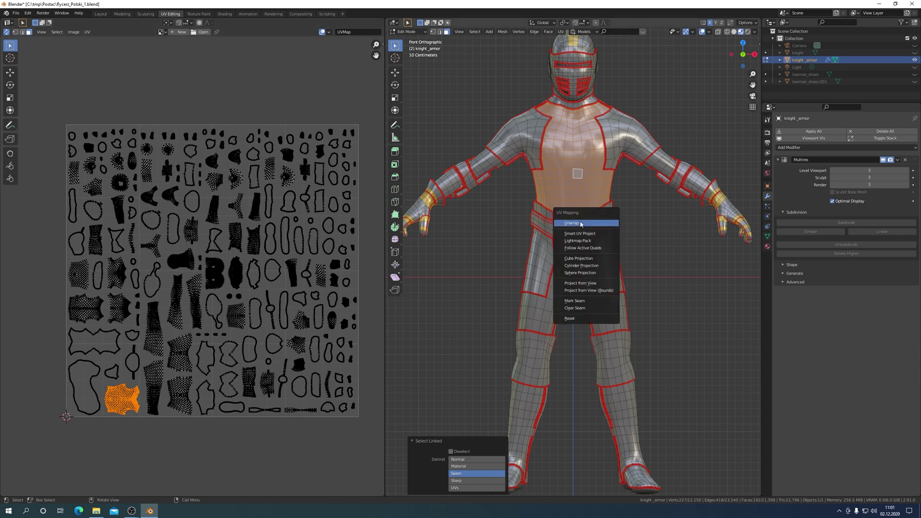
click(579, 224)
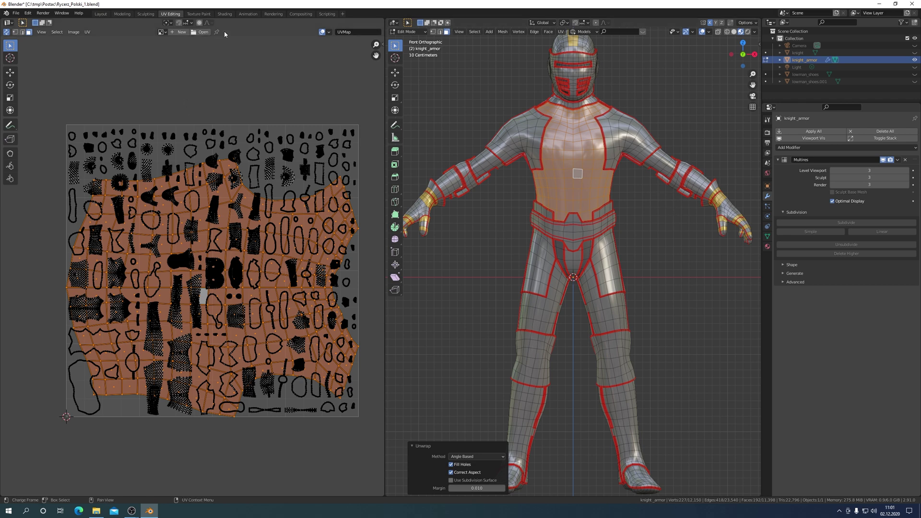
- Create an opaque blue 1024 px image named 'Tors' and fit it in view
click(182, 33)
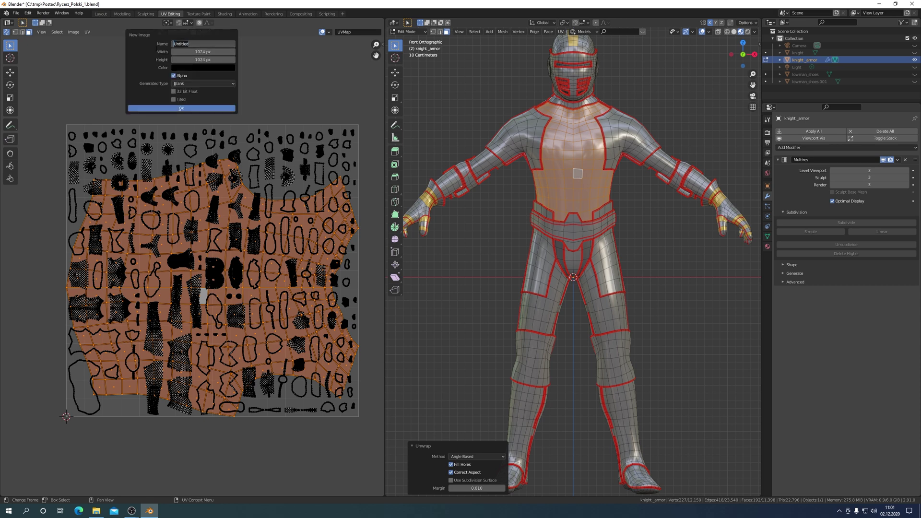
text(Tors)
key(Return)
click(173, 75)
click(206, 69)
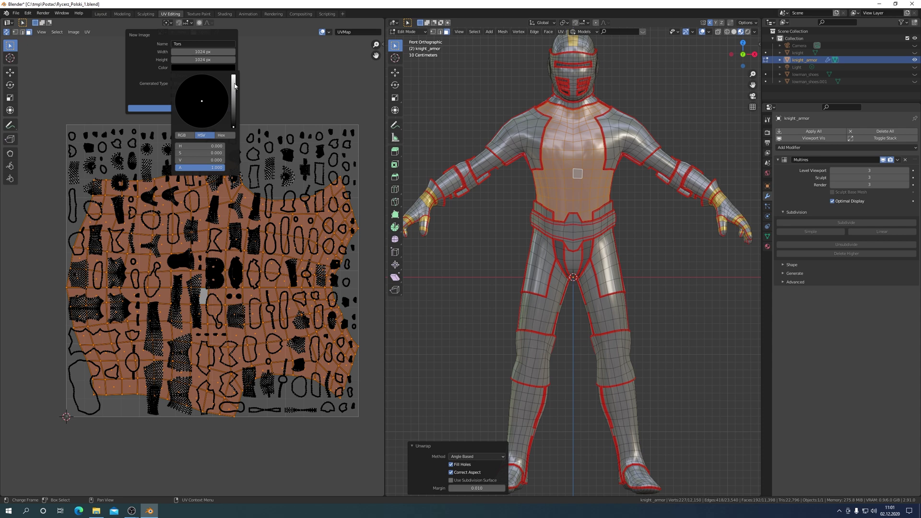
click(233, 82)
click(212, 81)
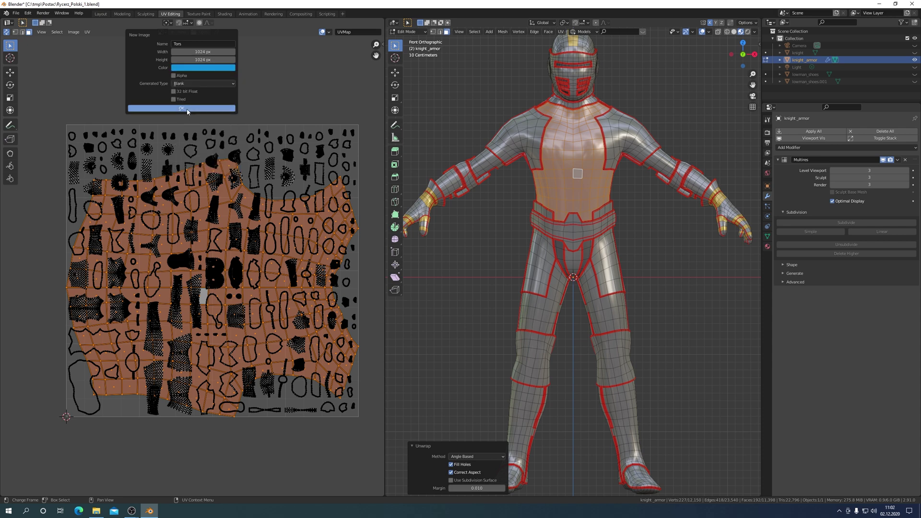
click(189, 109)
scroll(186, 108, down, 2)
key(Home)
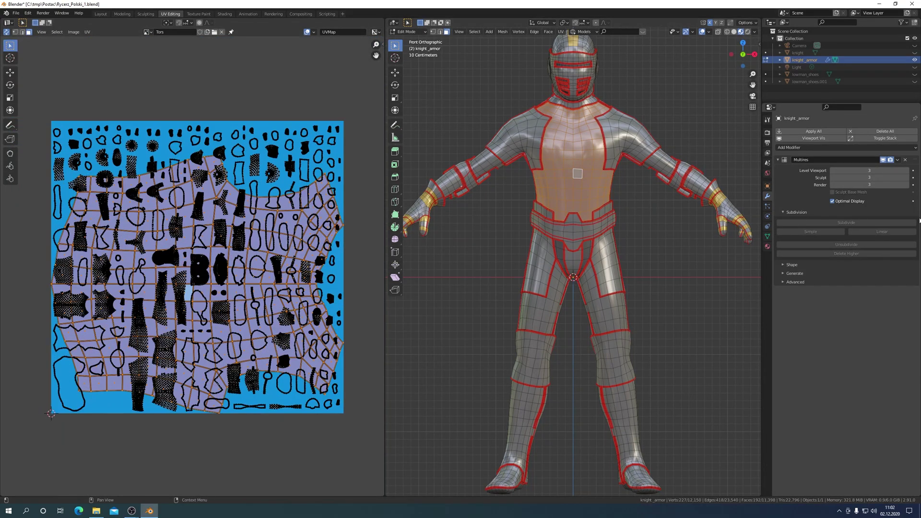
- Add a new material named 'Tors' and assign it to the torso faces
click(767, 247)
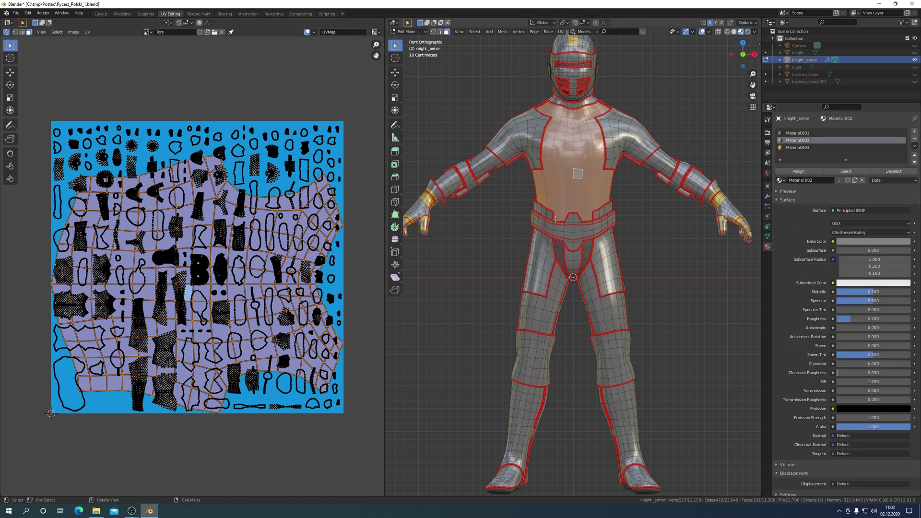
click(914, 132)
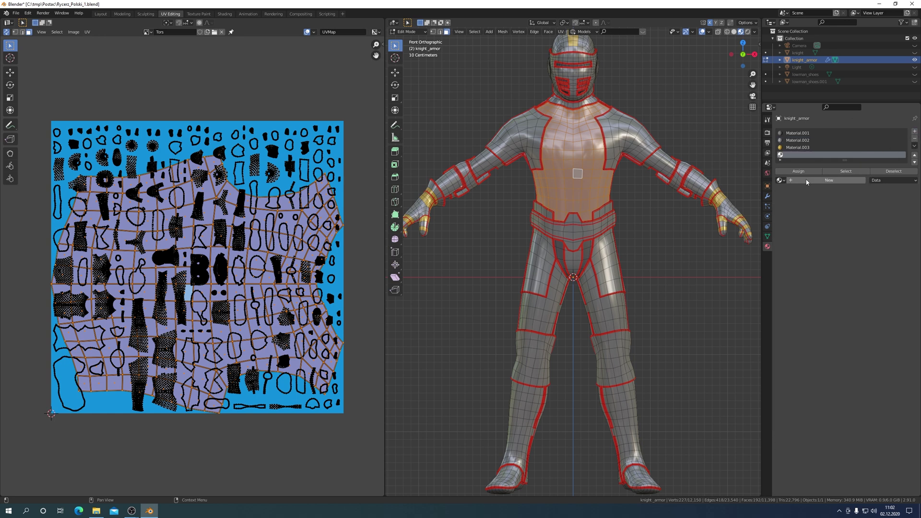
click(808, 180)
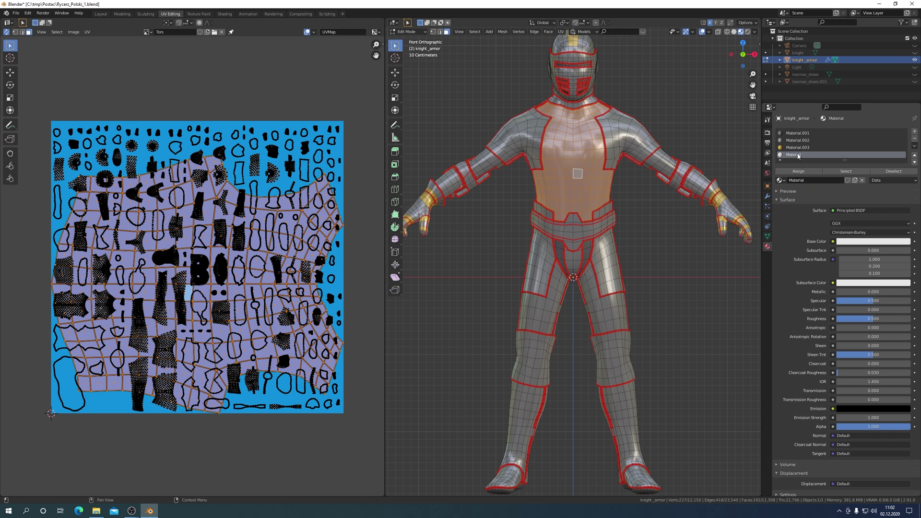
double_click(800, 182)
text(To)
text(rs)
key(Return)
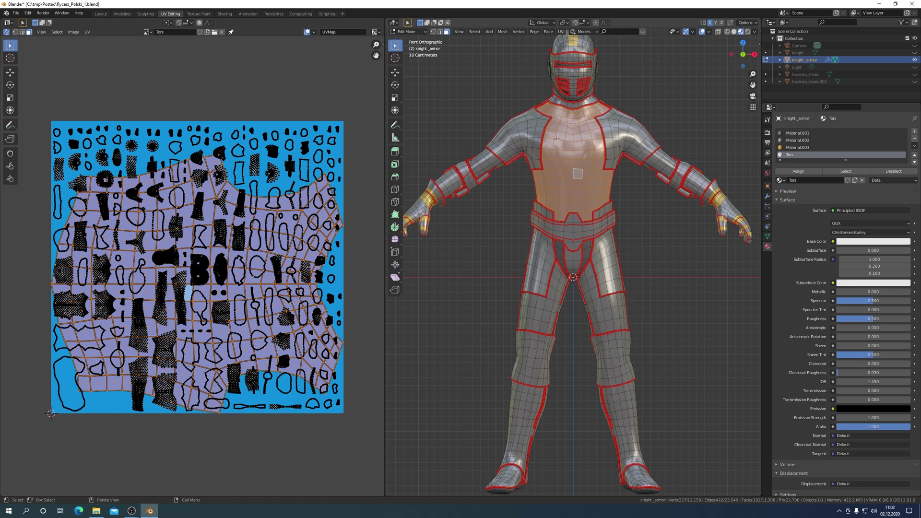
click(800, 172)
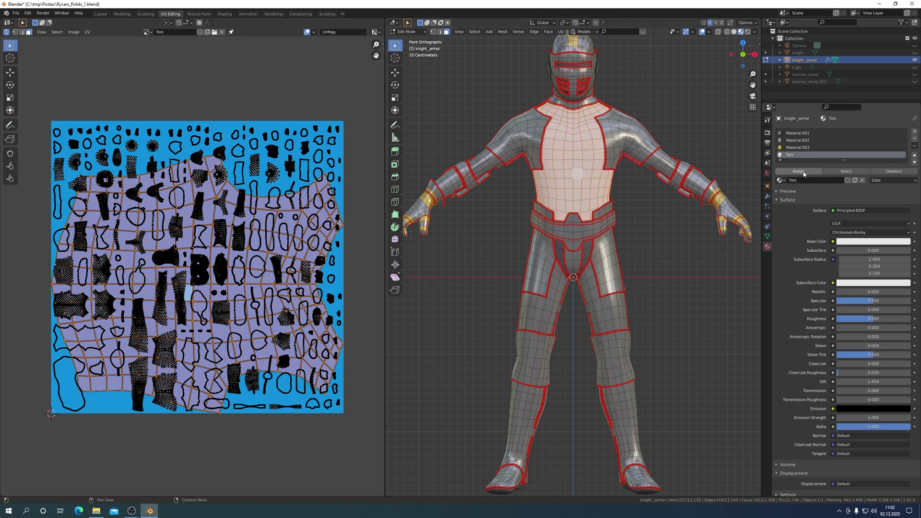
- Drive the Tors material's Base Color with an Image Texture using the Tors image
click(833, 242)
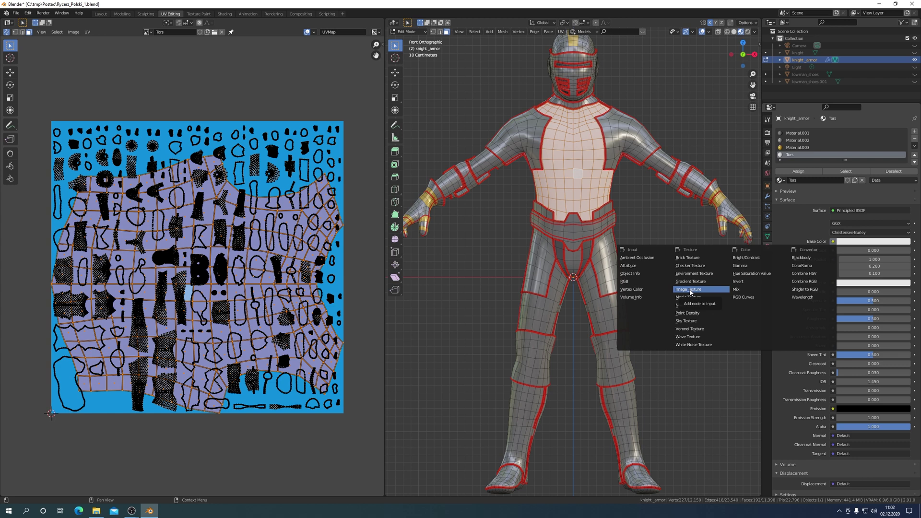
click(690, 290)
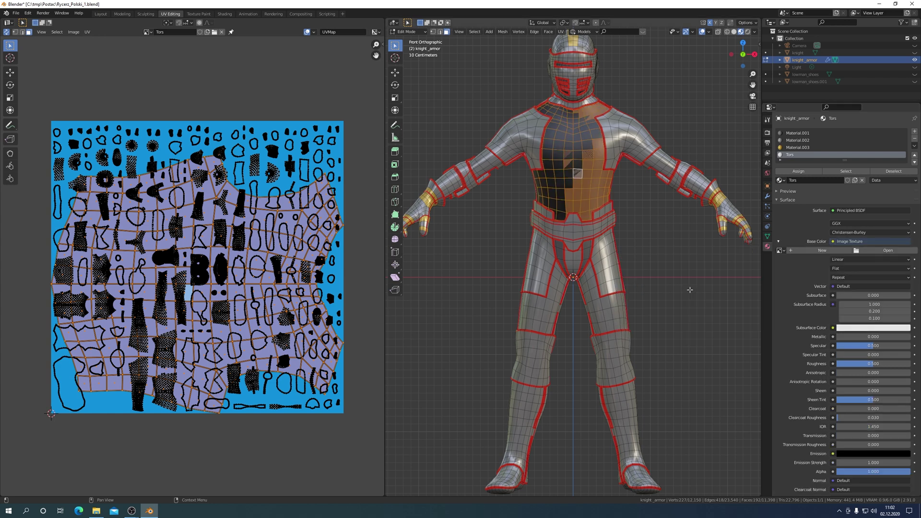
click(785, 251)
click(791, 268)
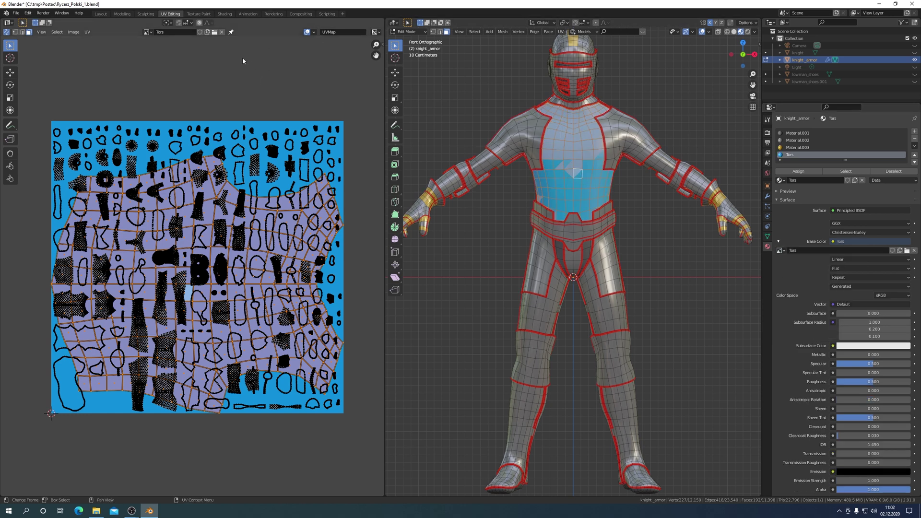
- Switch to Texture Paint and frame the armor in front orthographic view
click(201, 14)
middle_drag(494, 260, 573, 280)
scroll(603, 268, up, 4)
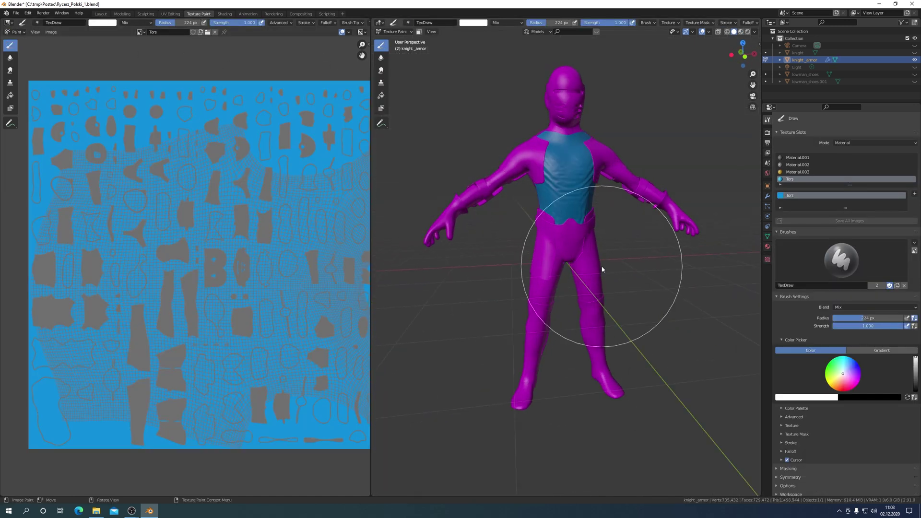
key(KP_1)
scroll(602, 269, up, 2)
scroll(602, 267, up, 1)
scroll(596, 255, down, 2)
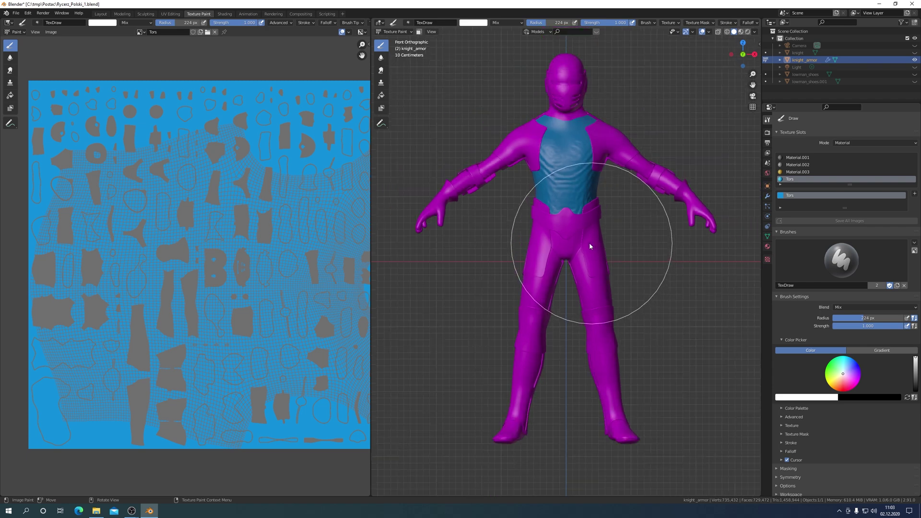
scroll(590, 245, up, 2)
scroll(180, 181, down, 1)
scroll(182, 180, down, 3)
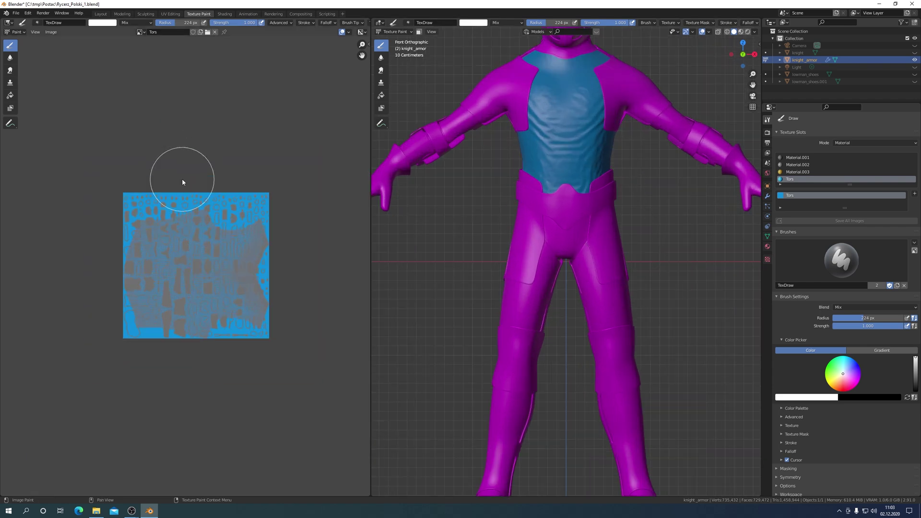
scroll(183, 179, up, 3)
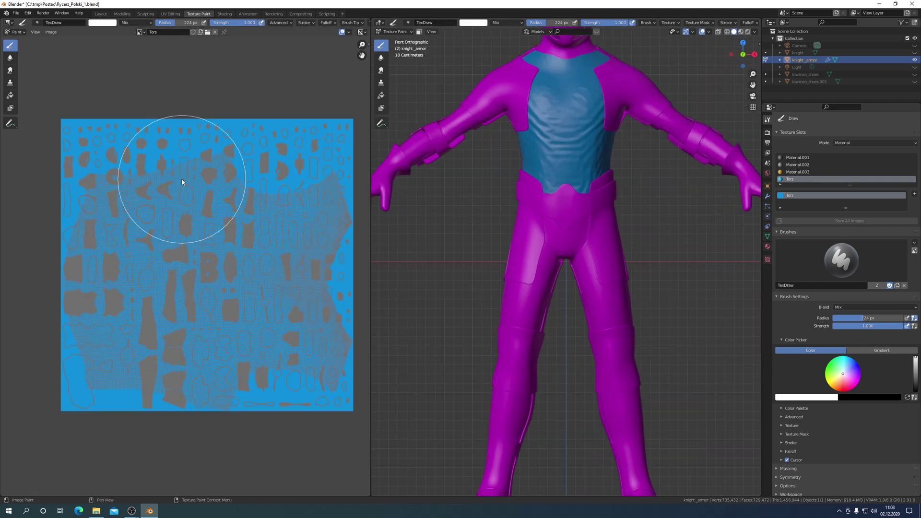
- Set the brush to Line stroke method, a preset falloff curve, and 100 px radius
click(313, 22)
click(349, 38)
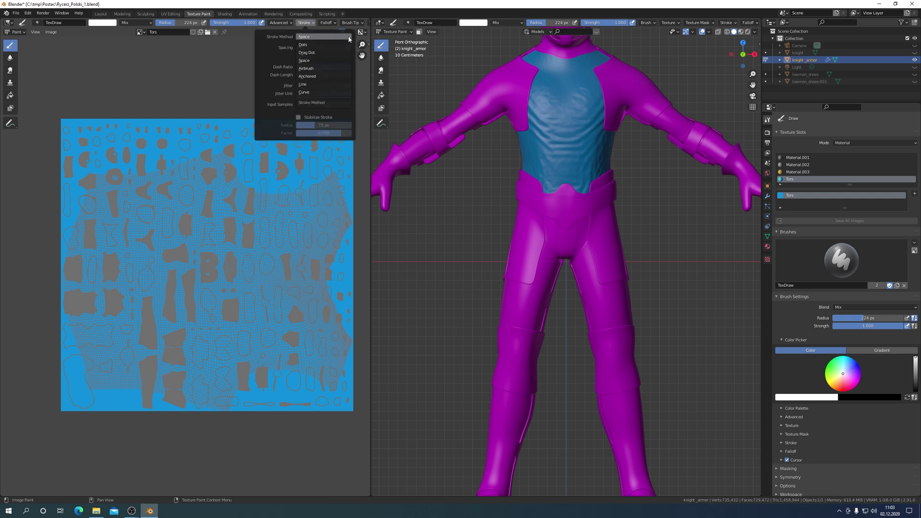
click(307, 85)
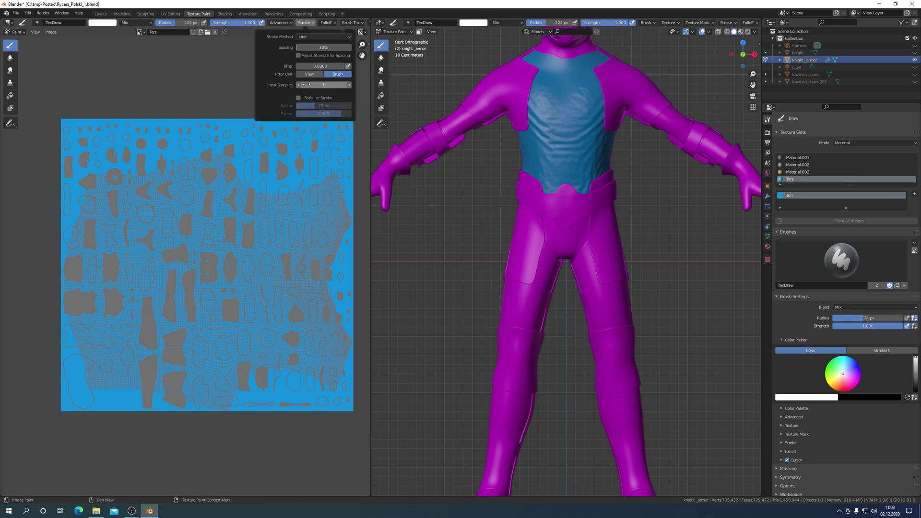
click(333, 23)
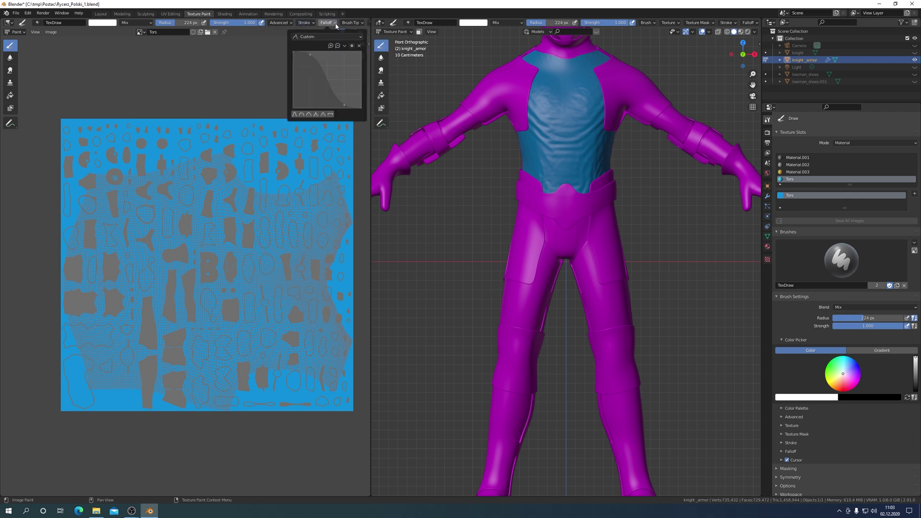
click(336, 25)
click(336, 25)
click(303, 118)
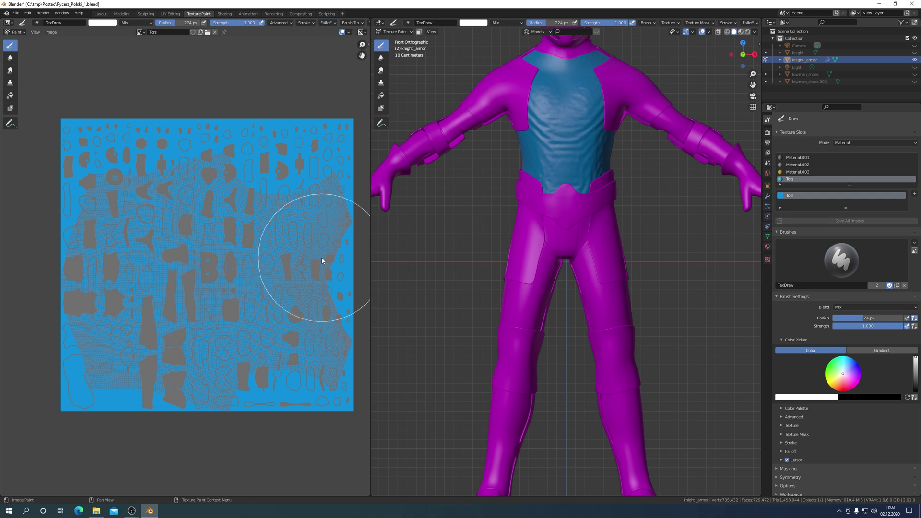
key(f)
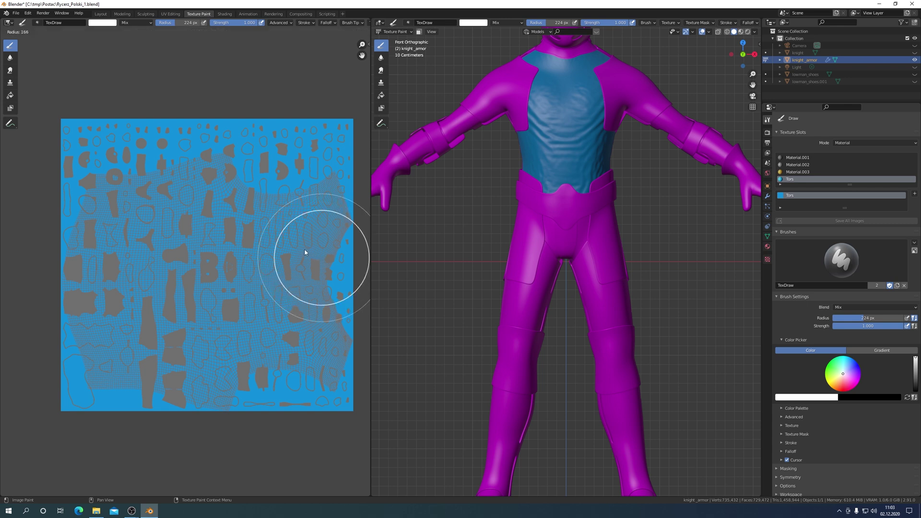
click(288, 249)
scroll(303, 227, down, 2)
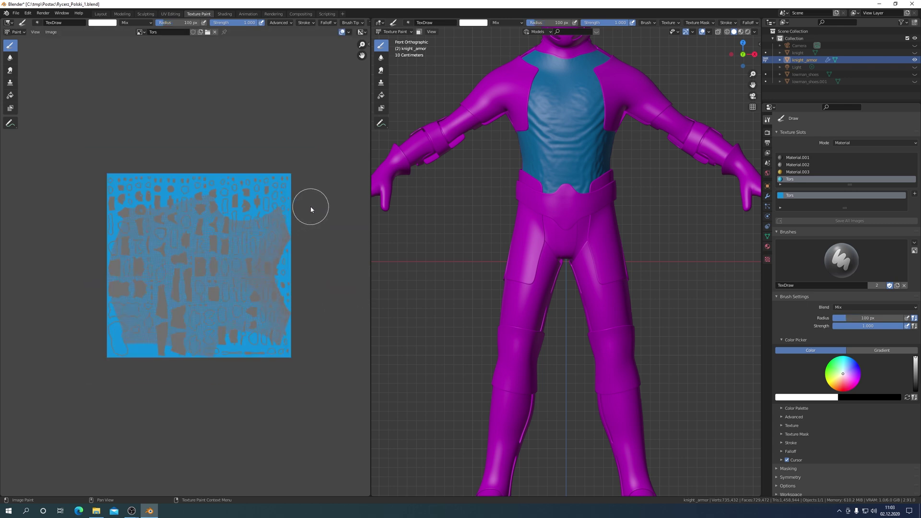
- Paint a white diagonal Line stroke across the blue Tors texture and torso
alt+drag(310, 207, 66, 359)
alt+drag(66, 359, 56, 366)
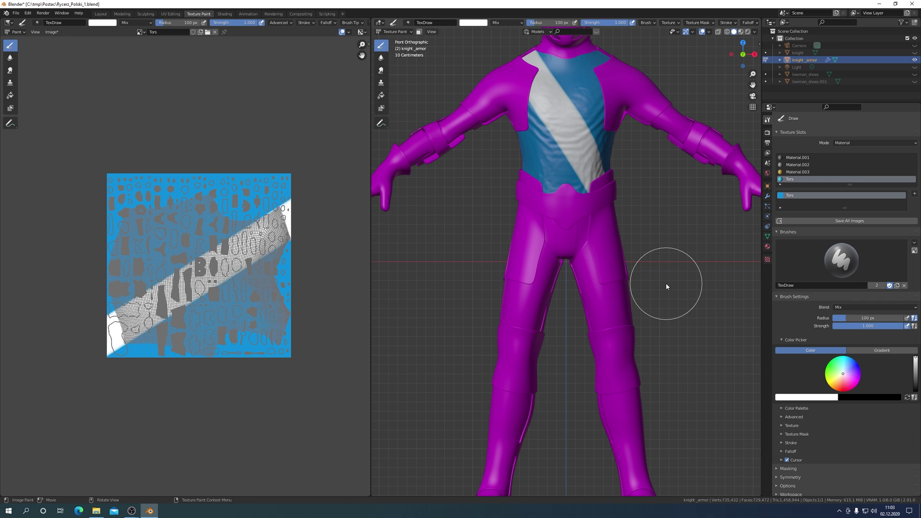
scroll(198, 119, up, 1)
scroll(209, 117, up, 2)
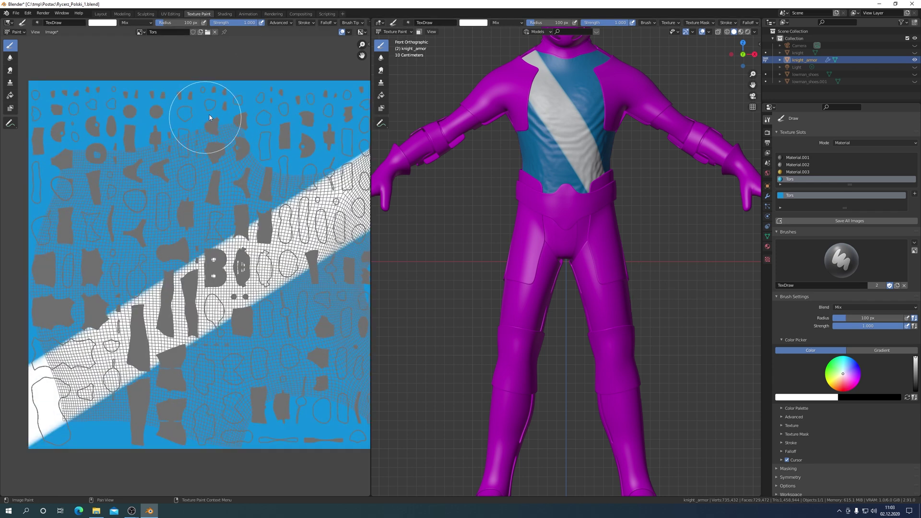
- Set the brush Stroke Method back to Space and show its texture properties
click(305, 22)
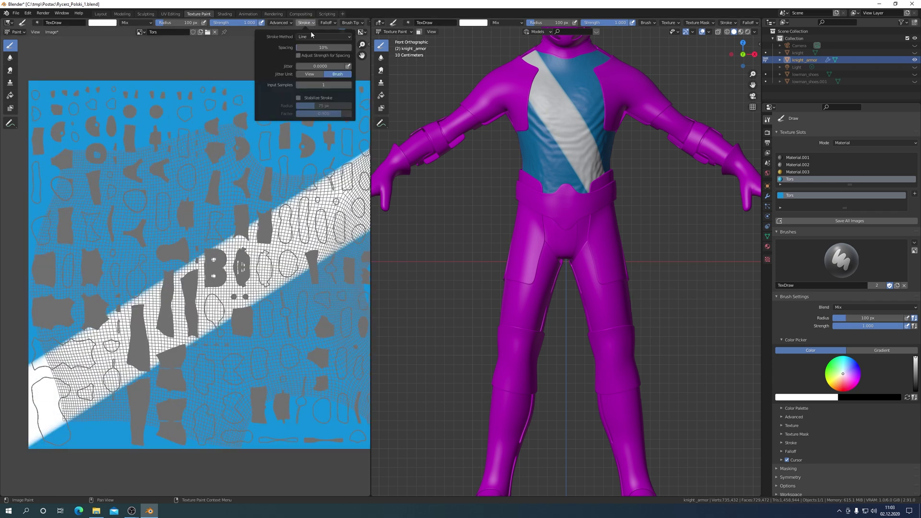
click(345, 37)
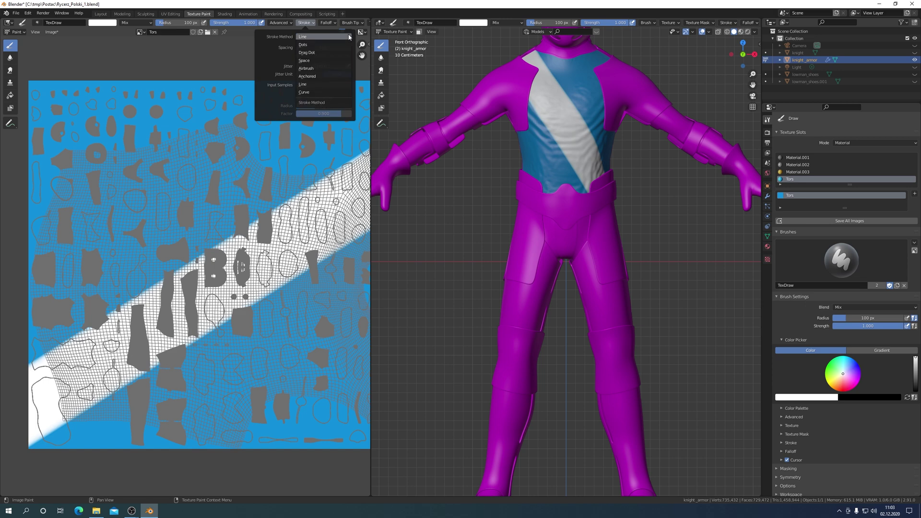
click(306, 60)
mouse_move(350, 22)
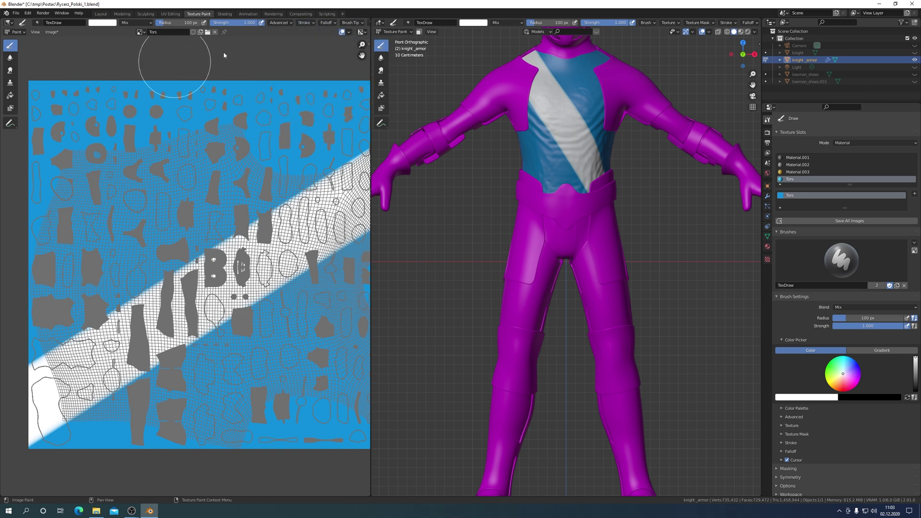
scroll(287, 24, down, 4)
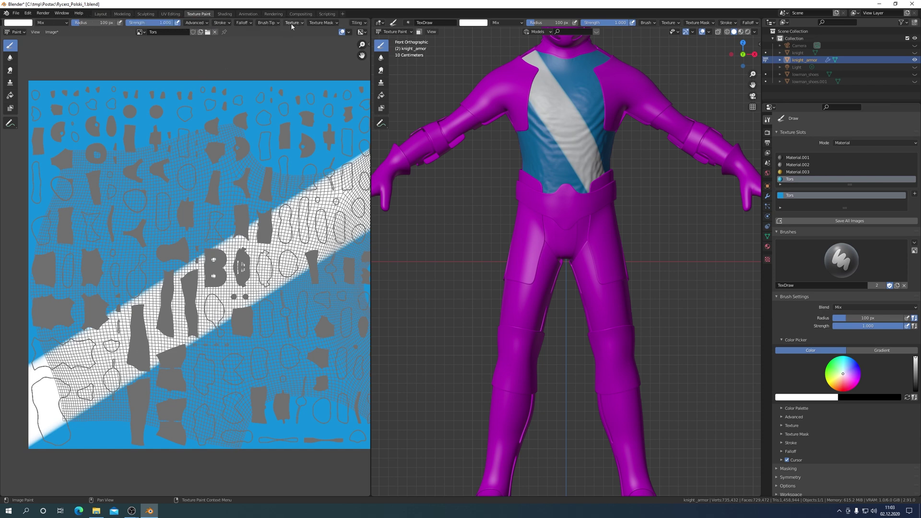
click(767, 260)
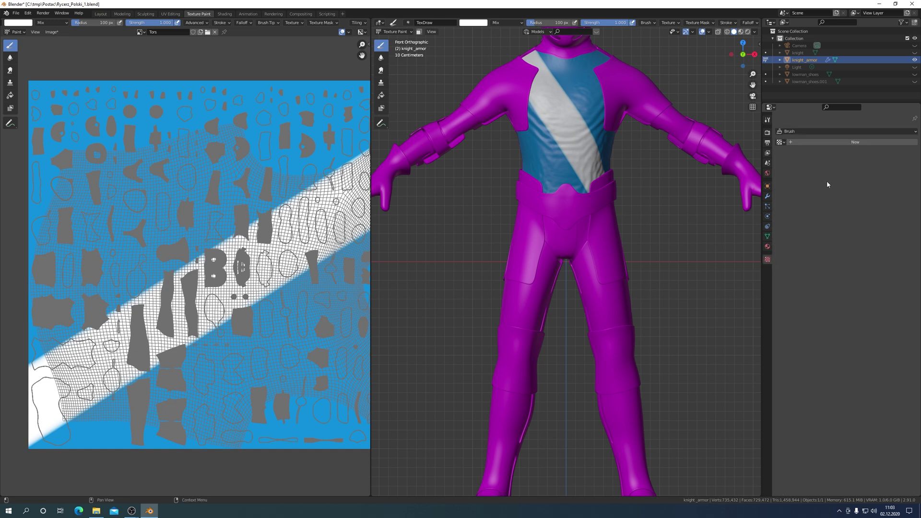
- Create a new brush texture using the 870px-Herb_Polski.svg.png eagle image
click(854, 143)
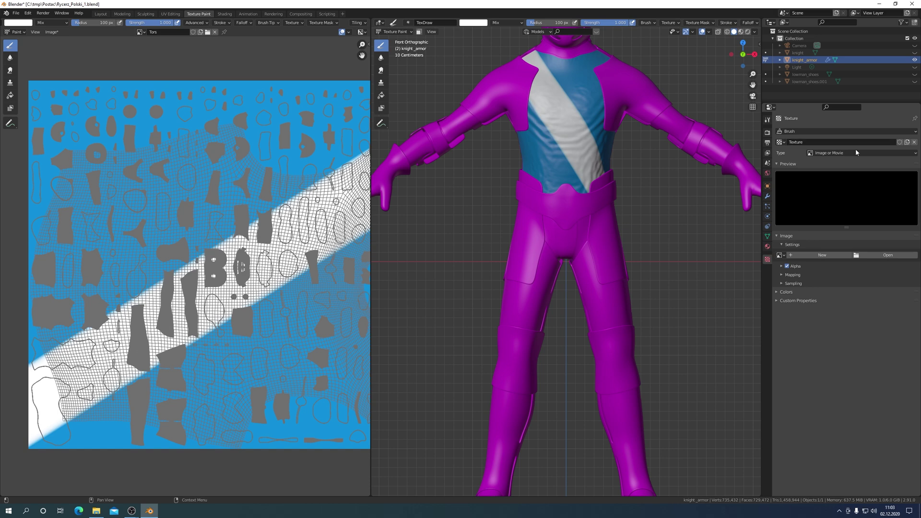
click(887, 255)
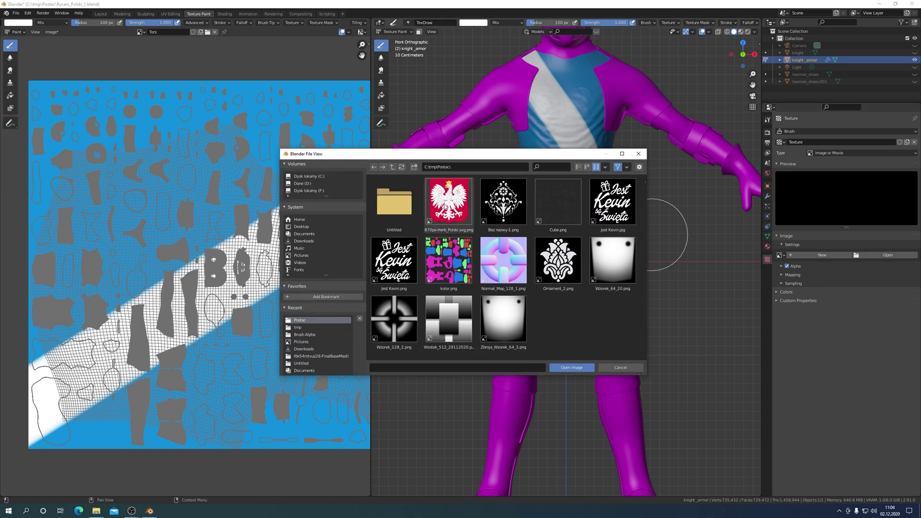
click(445, 207)
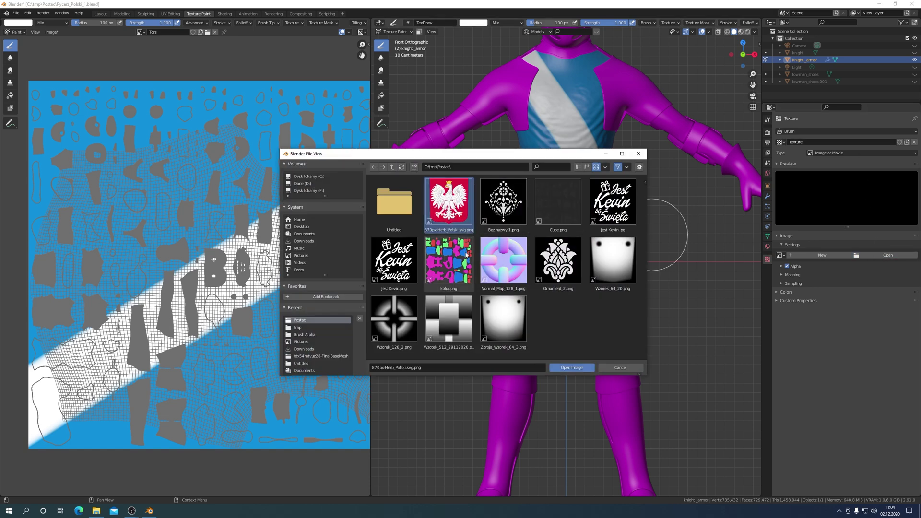
click(571, 367)
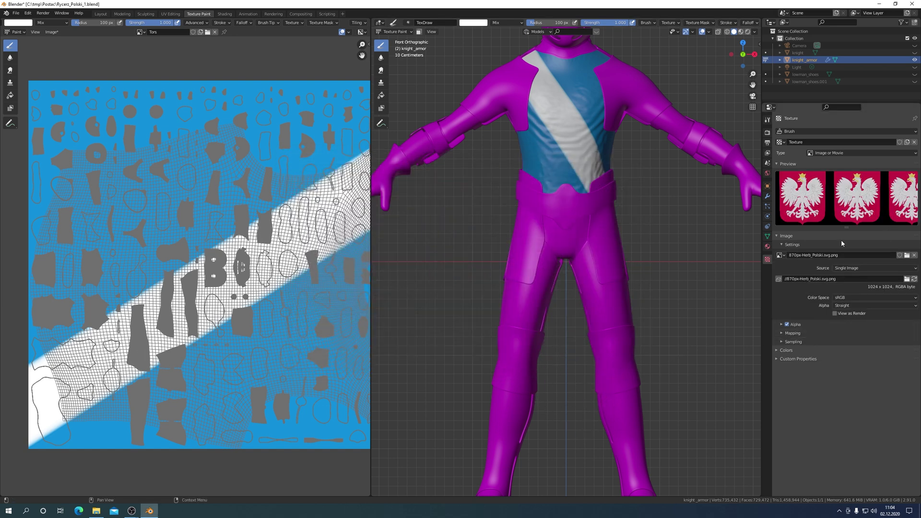
- Set the brush texture Mapping to Stencil
click(301, 23)
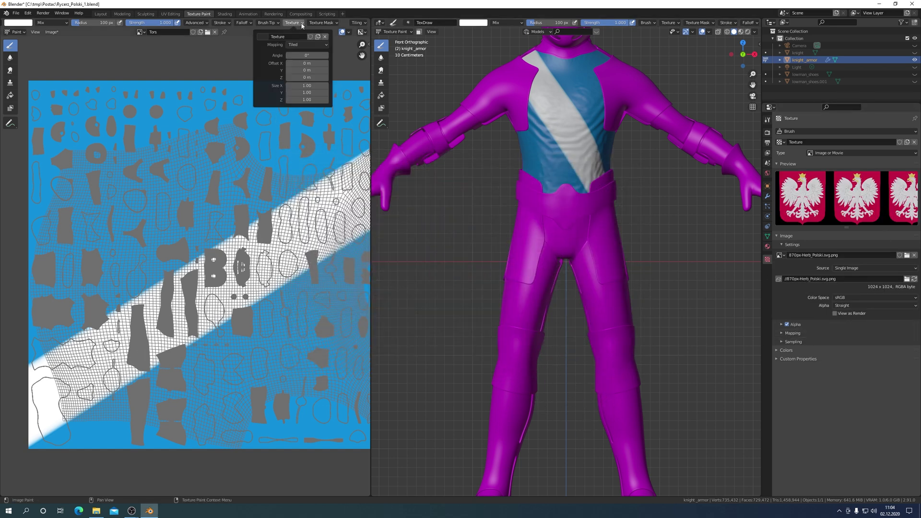
click(308, 44)
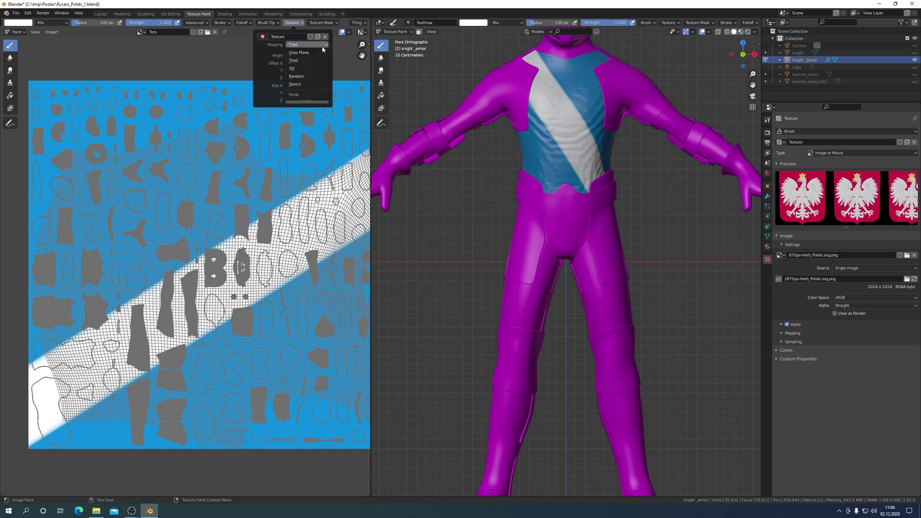
click(300, 85)
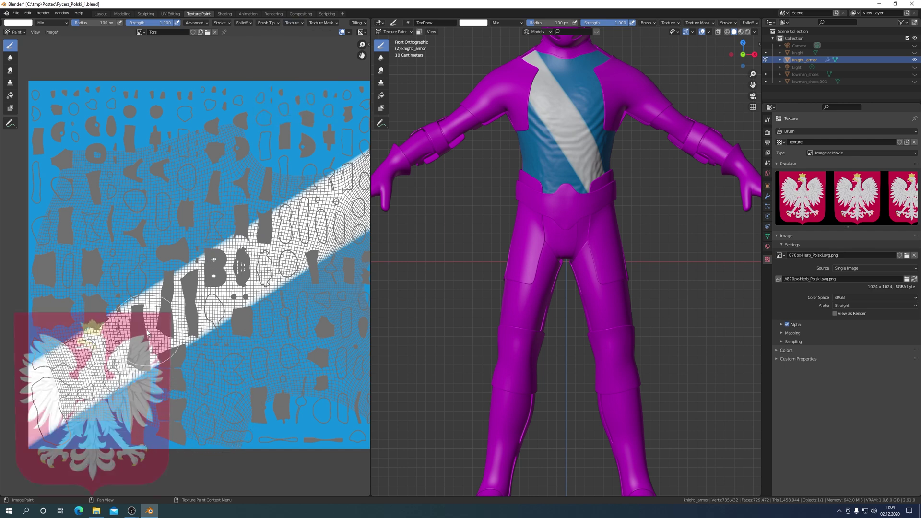
- Centre, halve, and rotate the eagle stencil over the chest, then paint the red emblem through it
right_drag(143, 354, 257, 227)
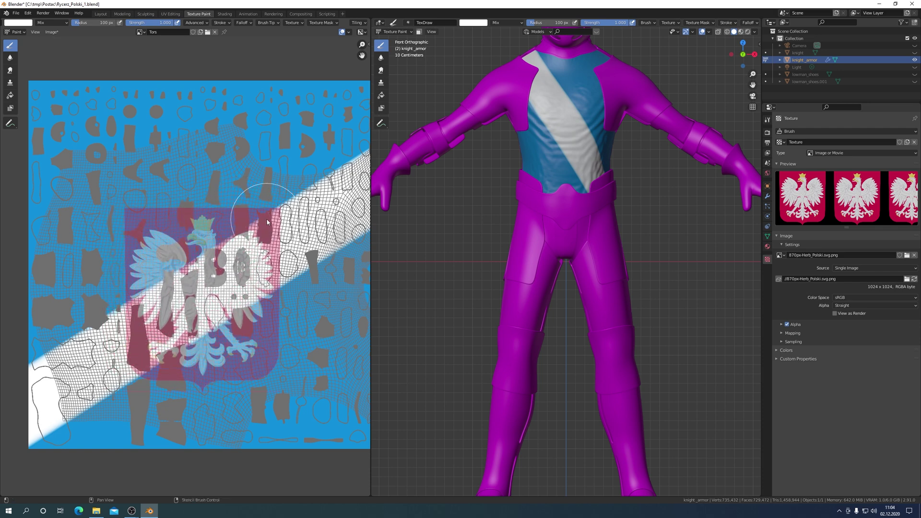
shift+right_drag(267, 222, 243, 263)
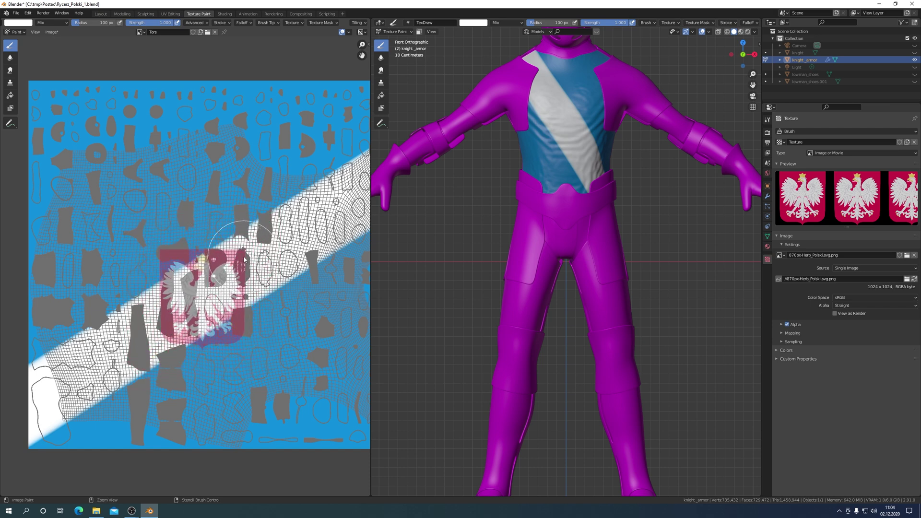
shift+right_drag(244, 263, 237, 337)
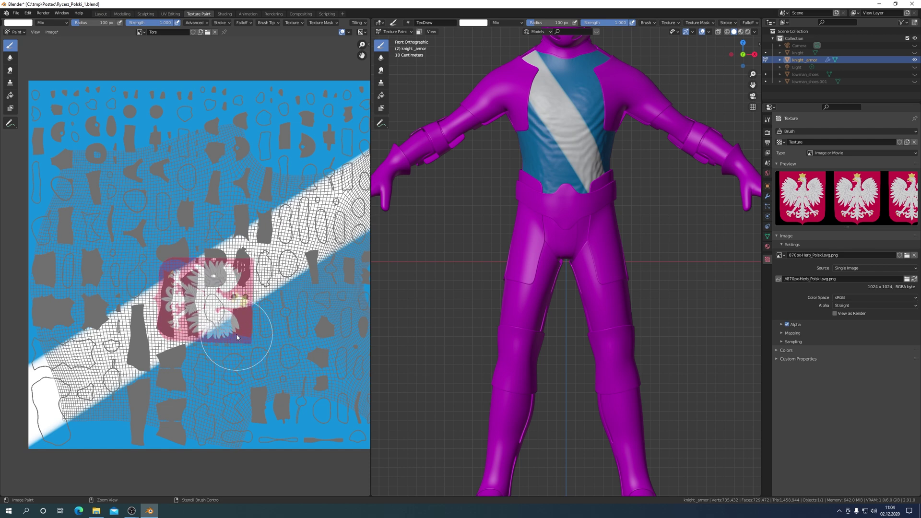
ctrl+right_drag(237, 338, 238, 337)
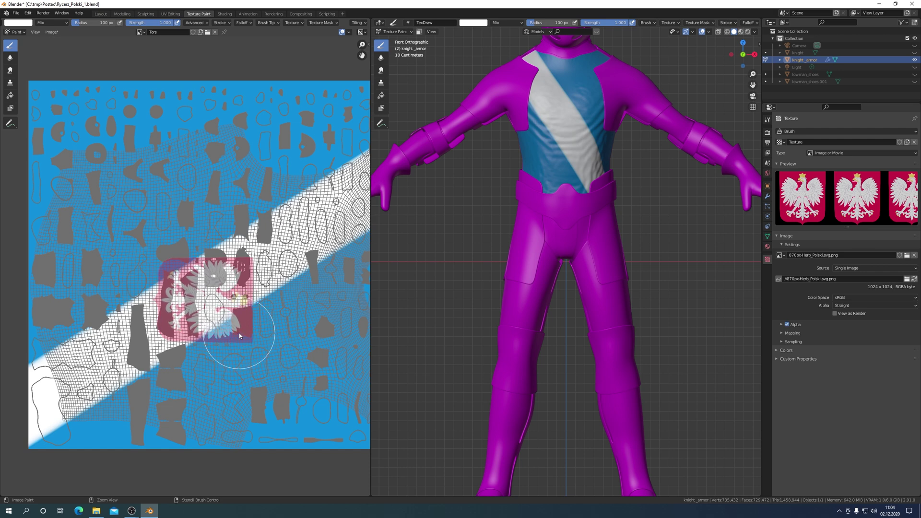
ctrl+right_drag(248, 286, 253, 286)
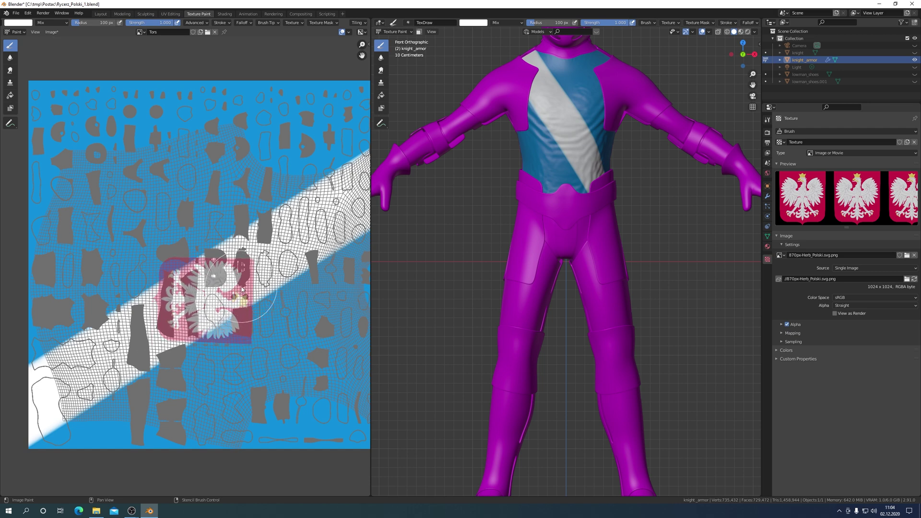
mouse_move(253, 287)
ctrl+right_down()
mouse_move(243, 286)
mouse_move(247, 269)
ctrl+right_up()
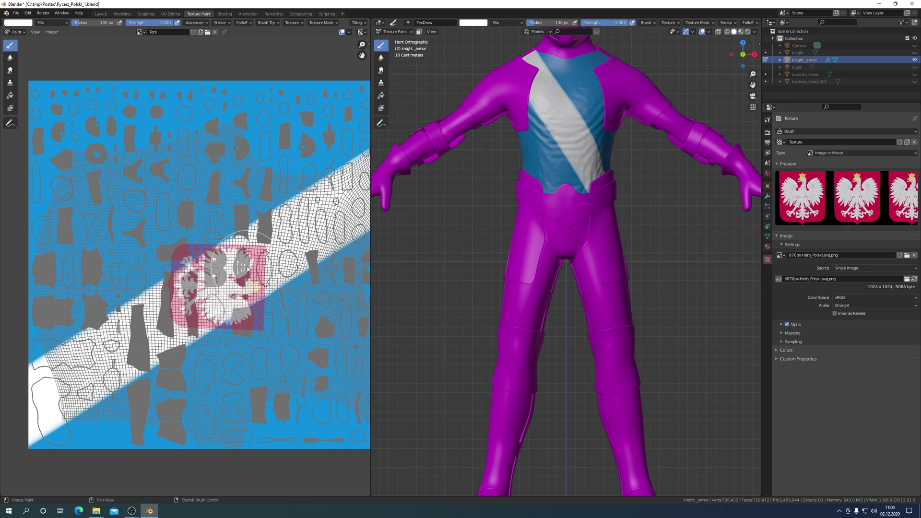
mouse_move(248, 269)
mouse_down()
mouse_move(221, 252)
mouse_move(195, 267)
mouse_move(241, 260)
mouse_move(239, 331)
mouse_move(192, 307)
mouse_move(206, 260)
mouse_move(262, 315)
mouse_up()
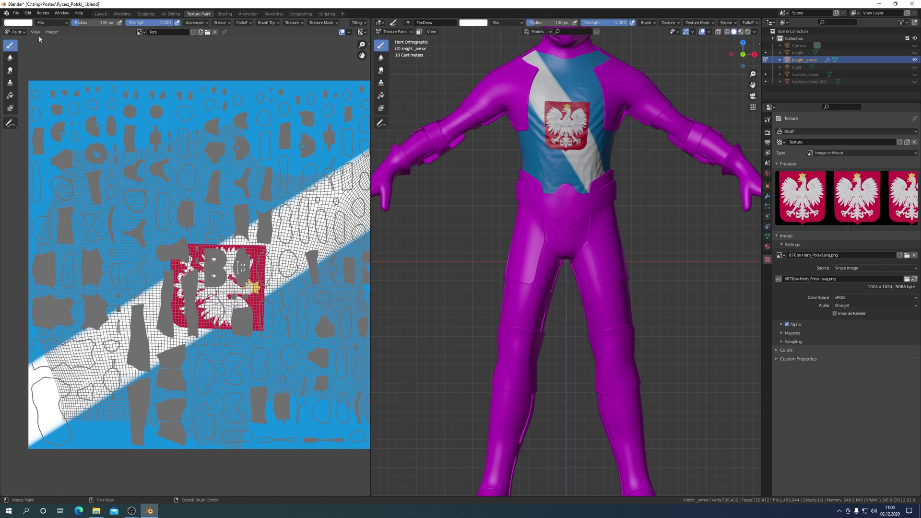
- Save the painted image as Tors.png in C:\tmp\Postac\
click(51, 33)
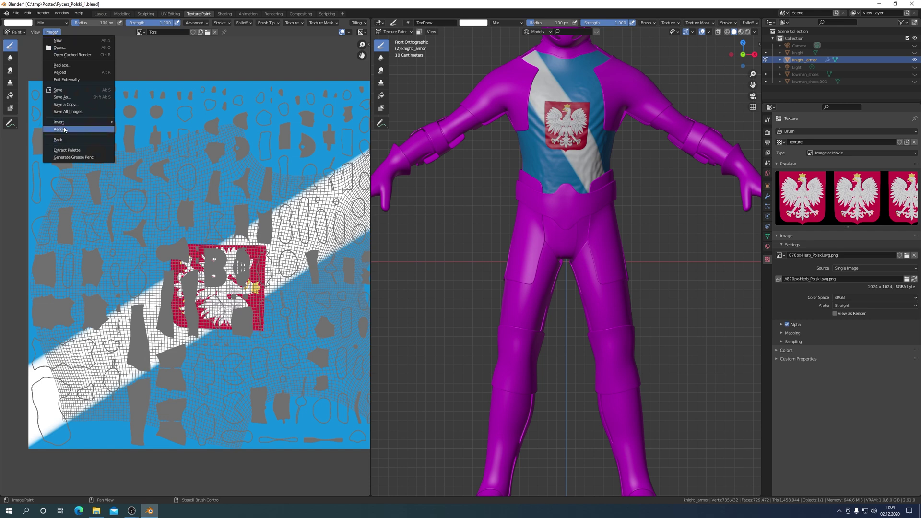
click(61, 97)
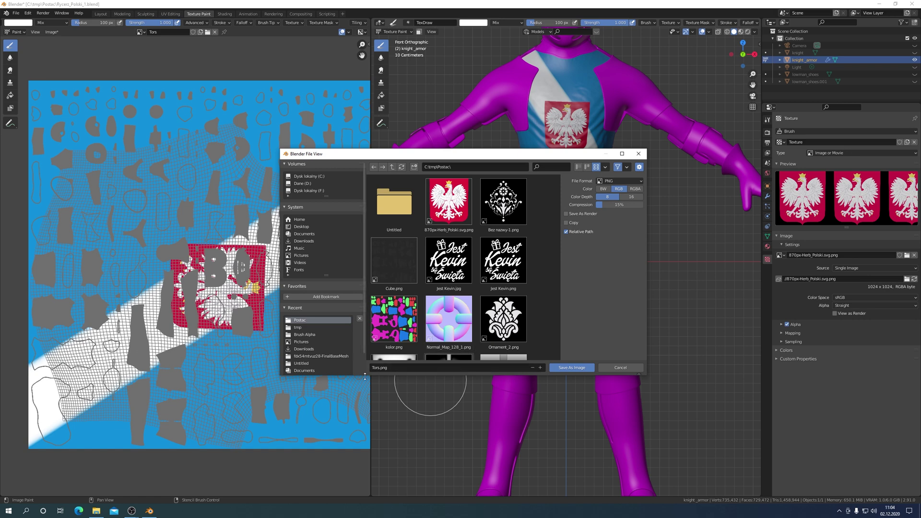
click(583, 368)
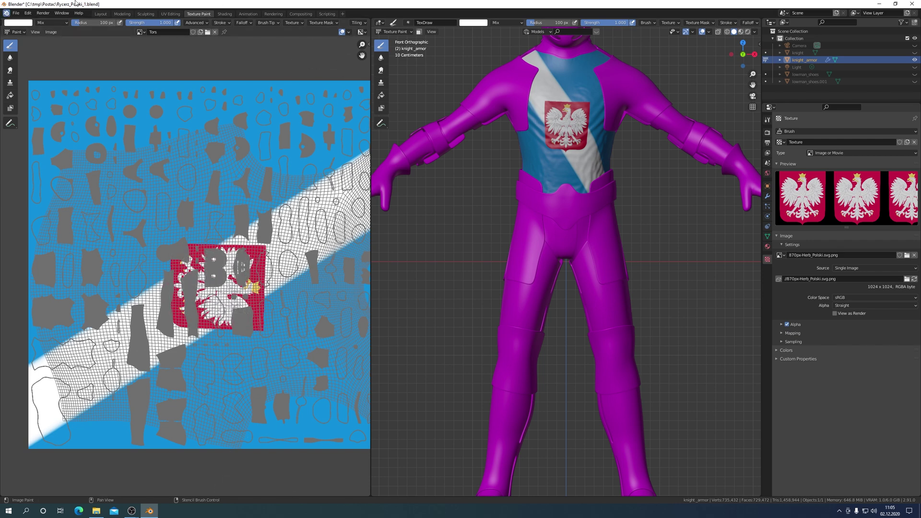
- Switch to the Shading workspace and zoom into a front view of the chest
click(224, 14)
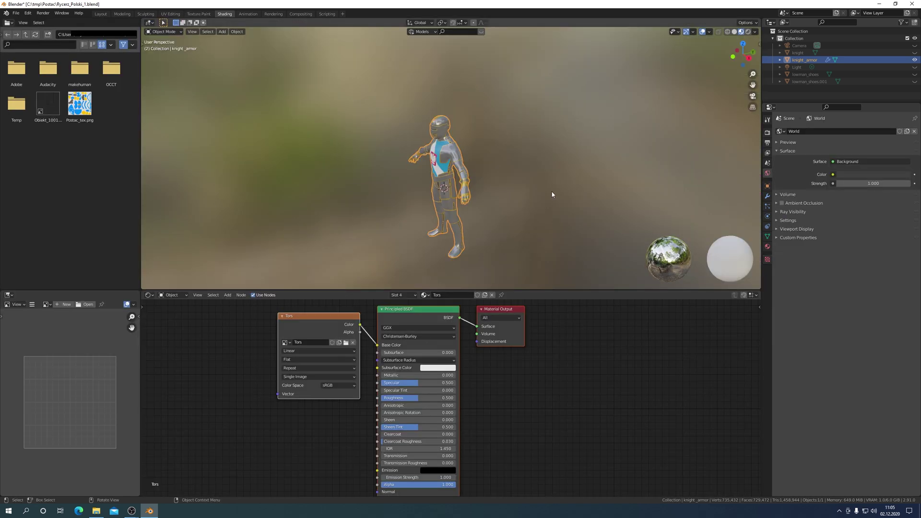
scroll(596, 159, up, 4)
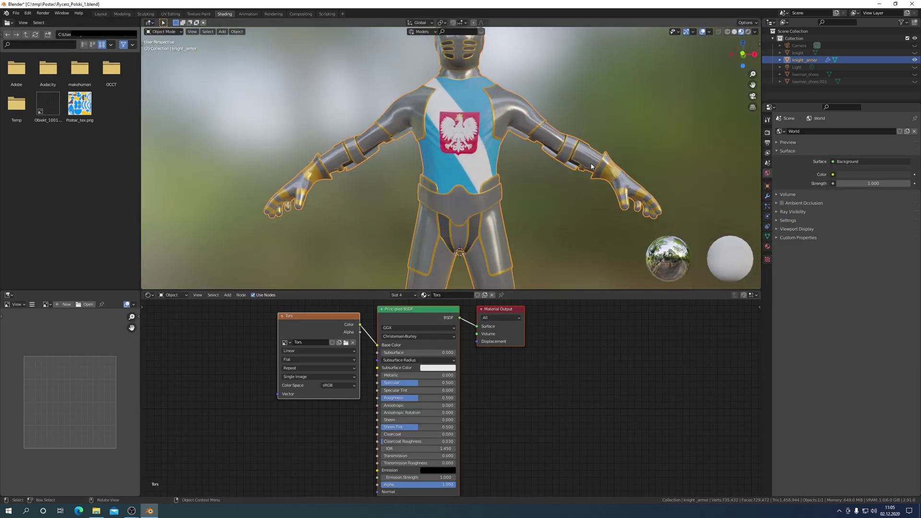
middle_drag(597, 160, 591, 177)
key(KP_1)
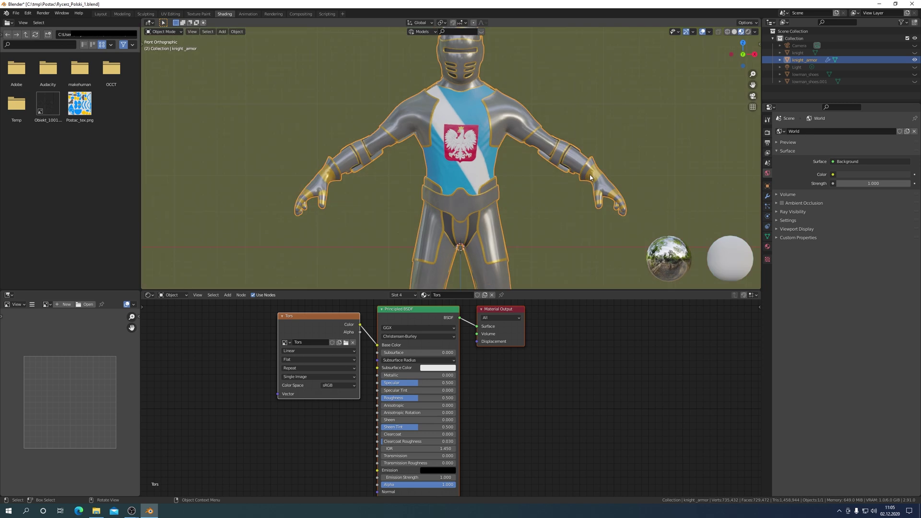
scroll(575, 177, up, 2)
scroll(575, 176, up, 2)
scroll(575, 176, up, 2)
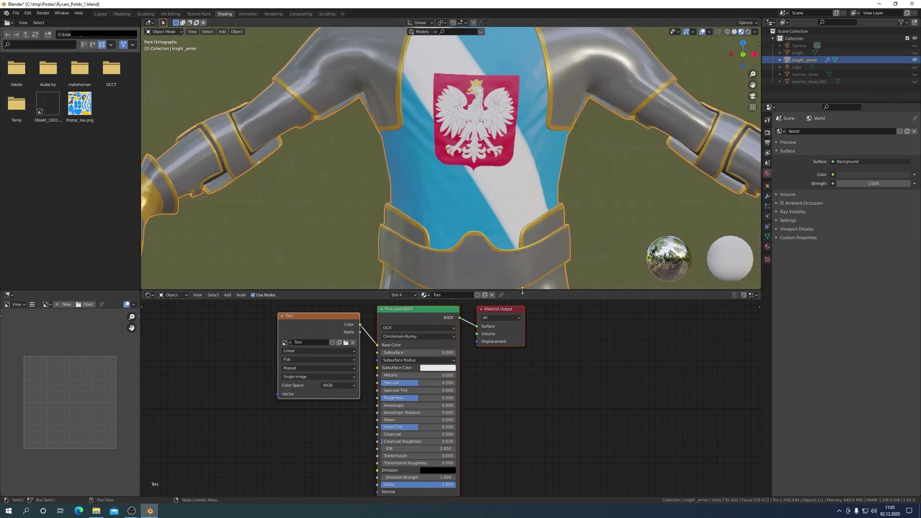
- Enlarge the node editor and spread out the Principled BSDF and Tors image nodes
mouse_move(528, 290)
mouse_down()
mouse_move(528, 218)
mouse_move(527, 229)
mouse_up()
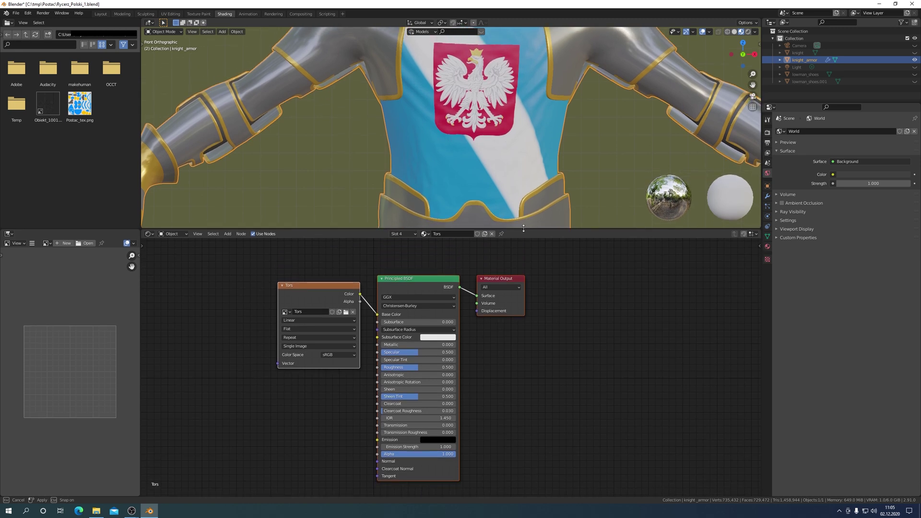
scroll(543, 136, down, 4)
scroll(543, 136, up, 2)
shift+middle_drag(540, 138, 542, 156)
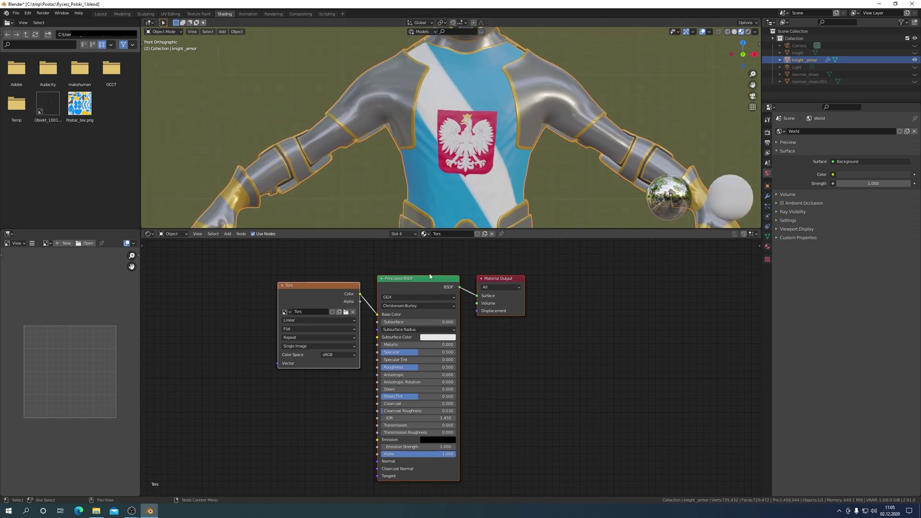
drag(428, 287, 426, 266)
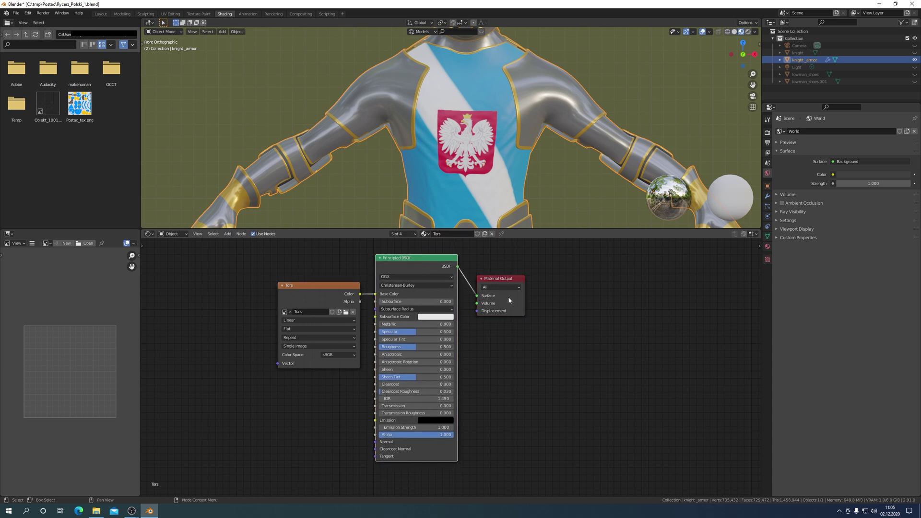
drag(326, 295, 220, 269)
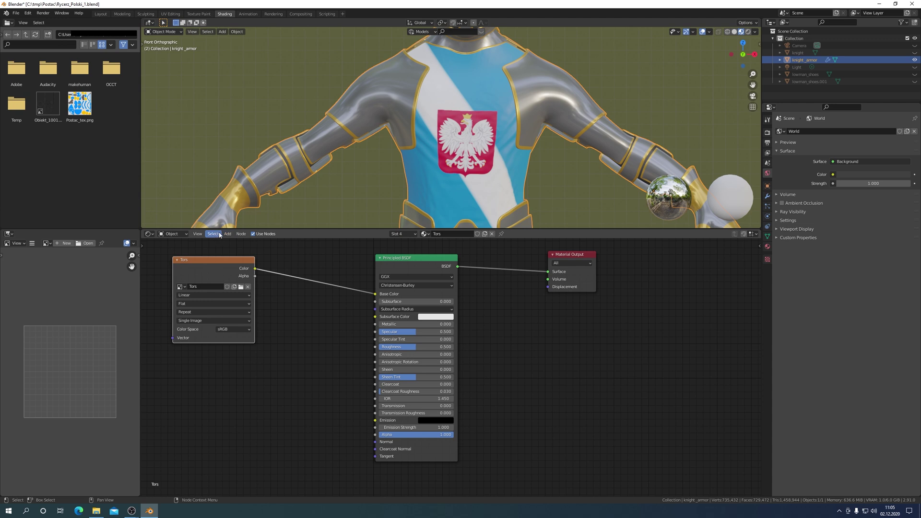
- Add a Bump node linking Tors Color to Height and its Normal to the BSDF Normal
click(227, 234)
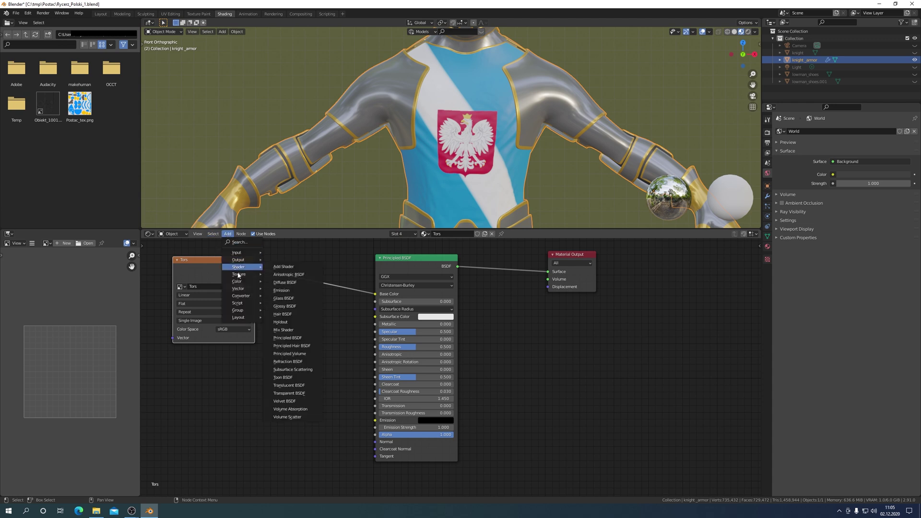
mouse_move(240, 289)
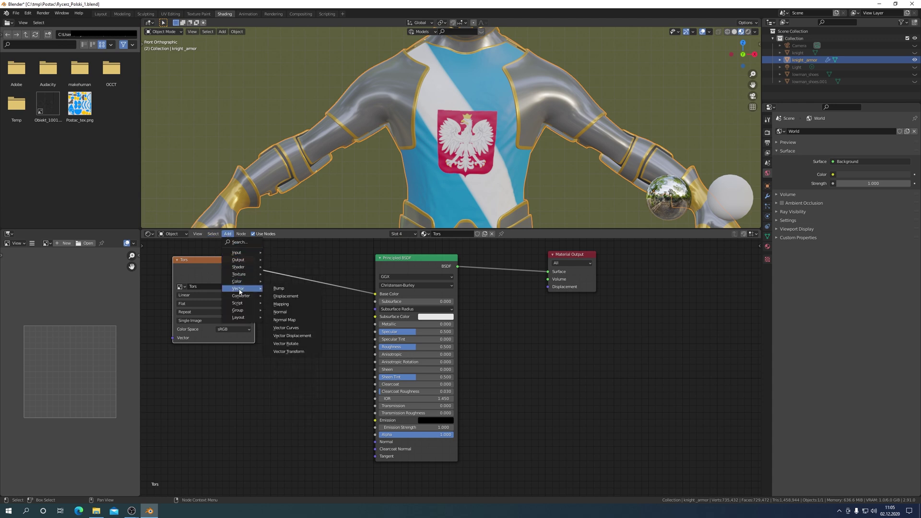
click(284, 290)
click(295, 323)
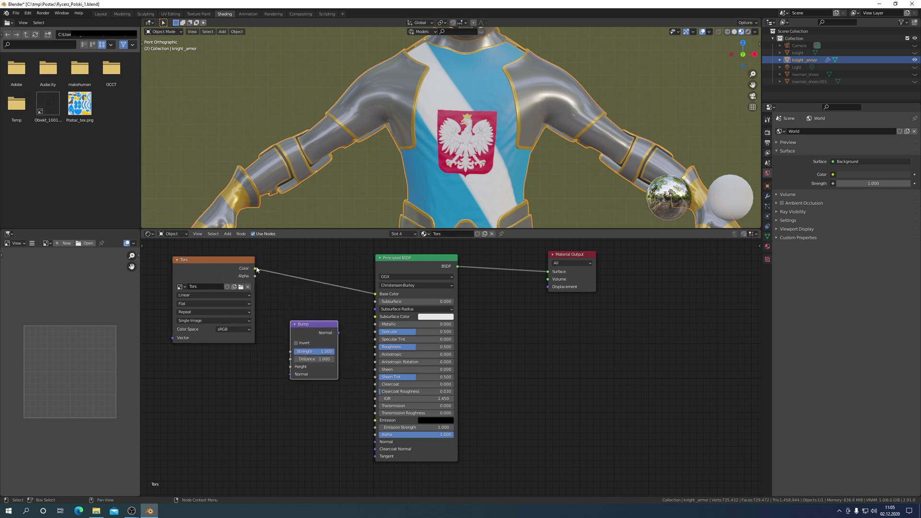
drag(256, 269, 290, 366)
drag(339, 334, 377, 442)
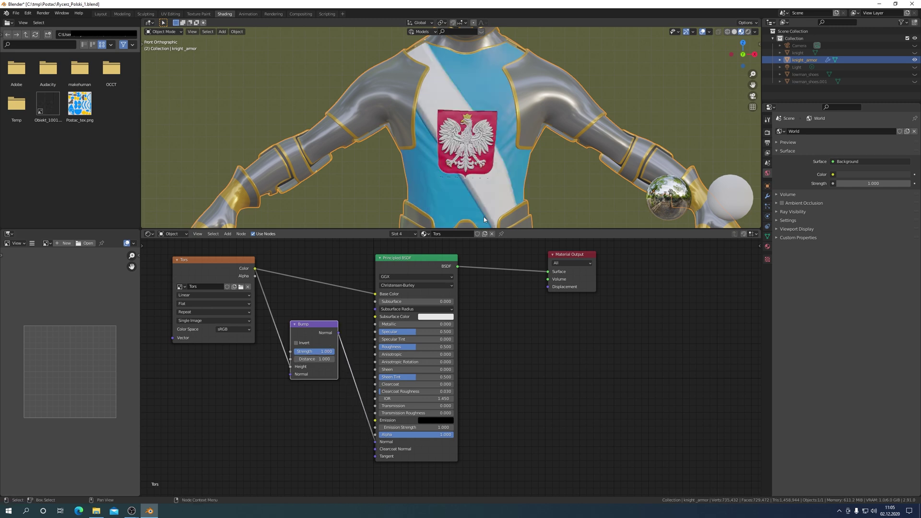
- Set Bump strength 0.1 with Invert, and shader Roughness 0.691, Metallic 0.168
click(323, 353)
text(0.1)
key(Return)
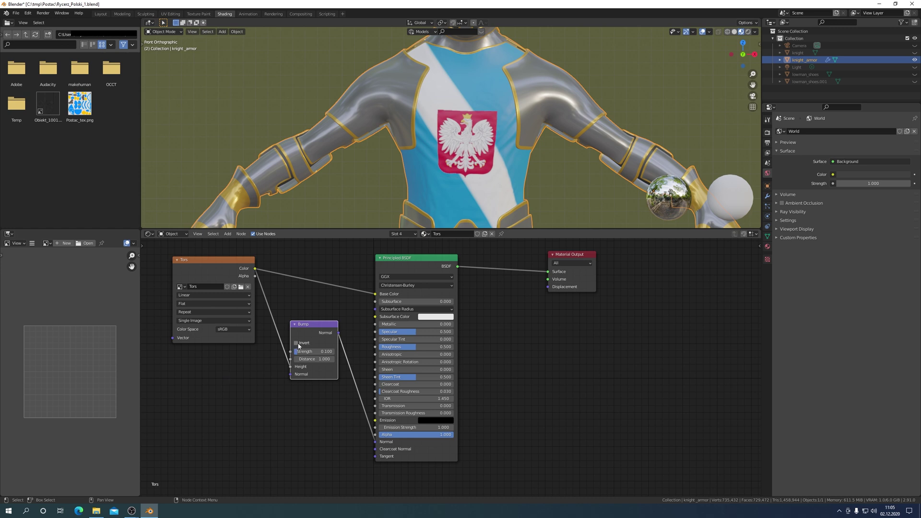
click(297, 344)
drag(419, 347, 432, 346)
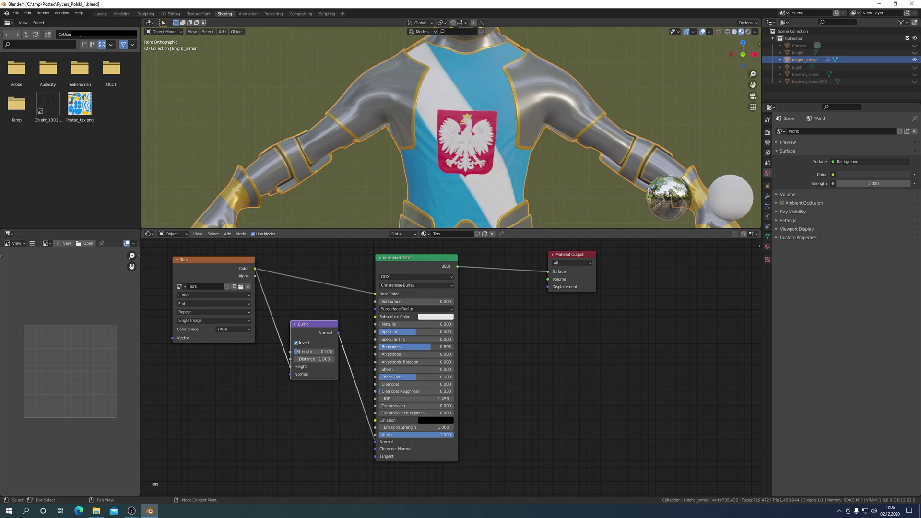
drag(441, 347, 440, 347)
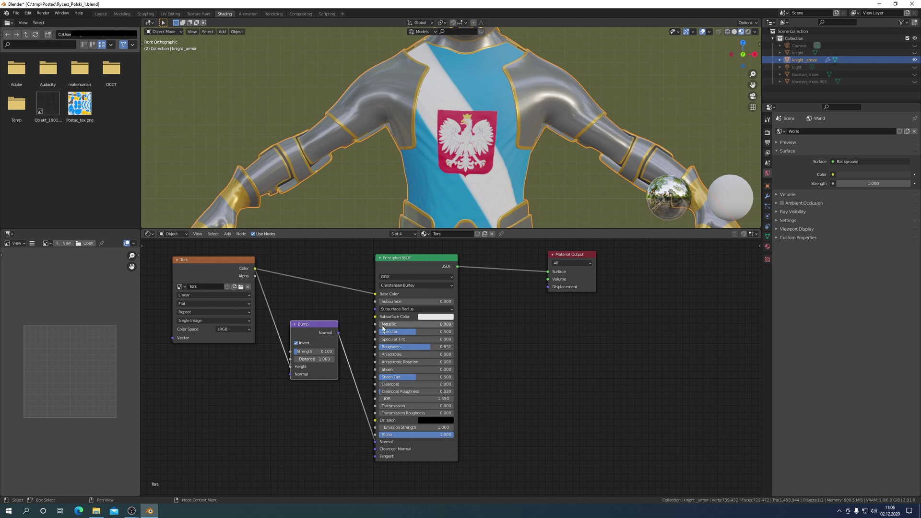
mouse_move(384, 324)
mouse_down()
mouse_move(397, 325)
mouse_move(387, 325)
mouse_up()
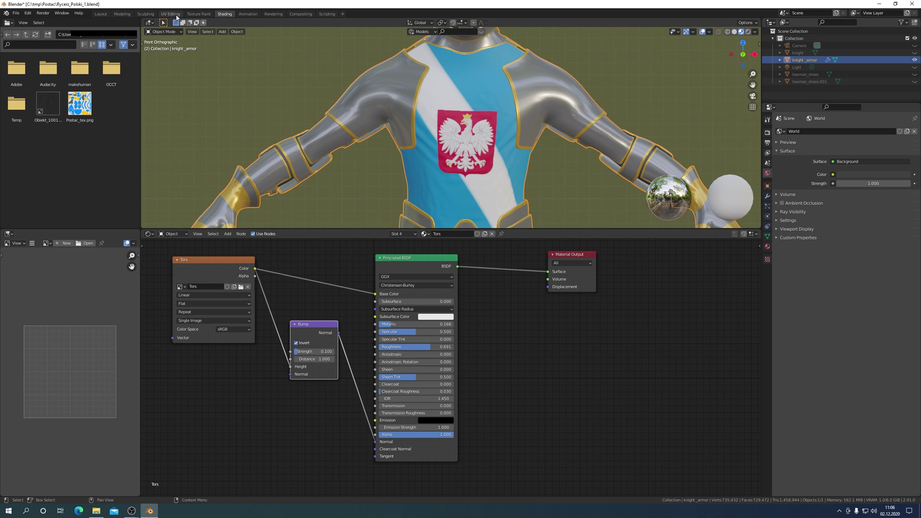
- Return to UV Editing, put knight_armor in Object Mode, and deselect it
click(171, 14)
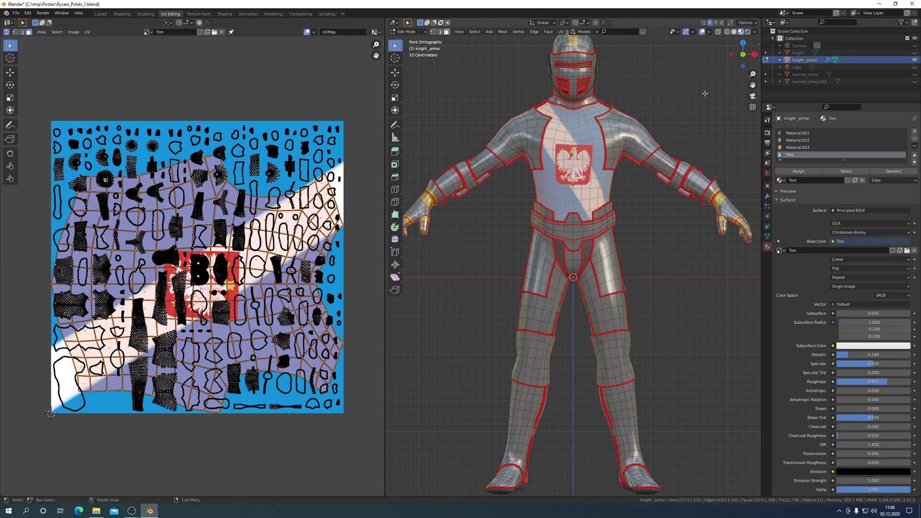
key(Tab)
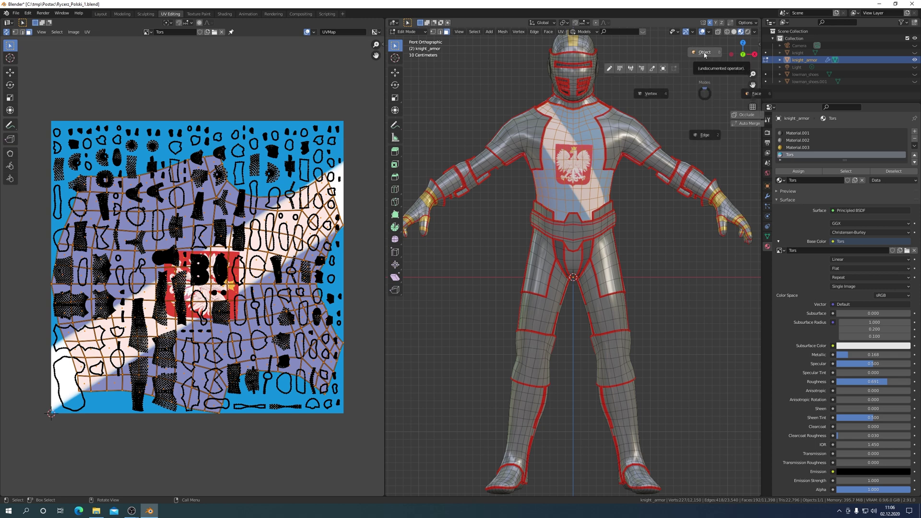
click(704, 53)
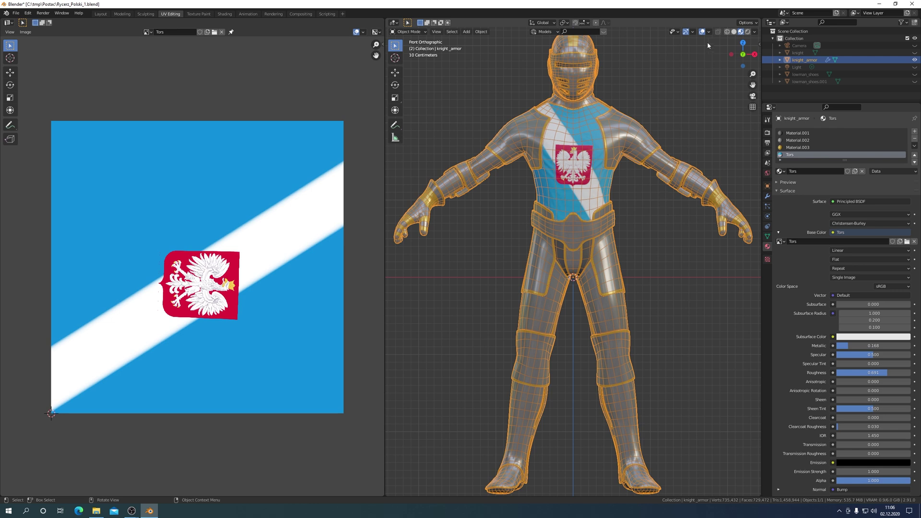
click(704, 97)
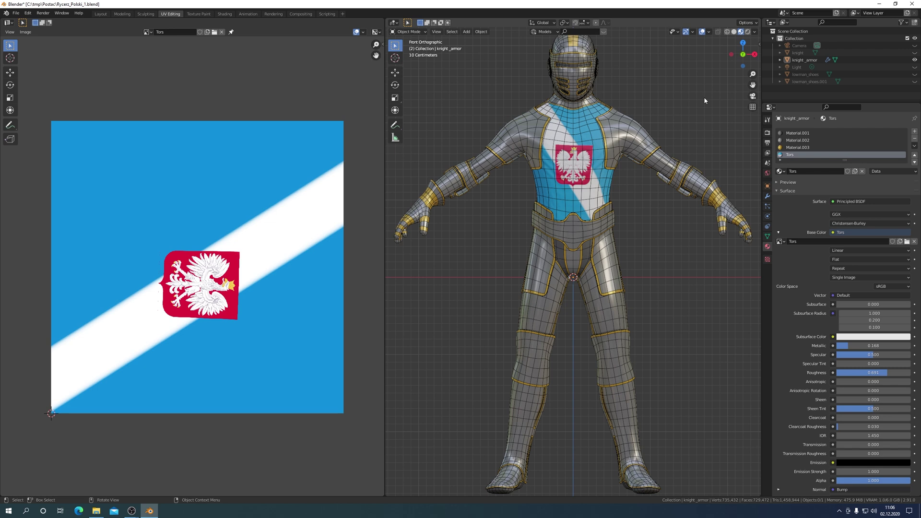